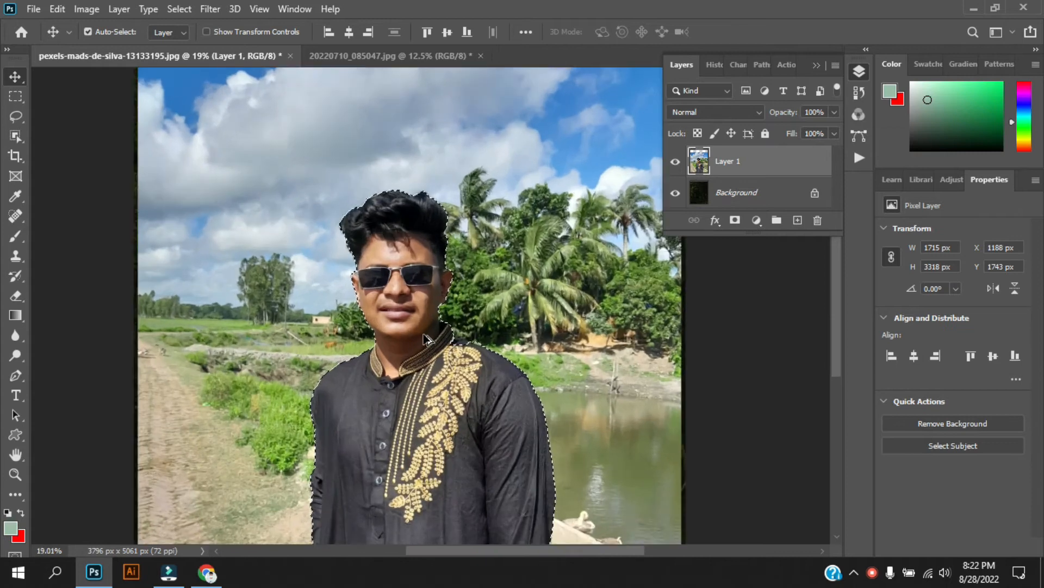
key("ctrl+j")
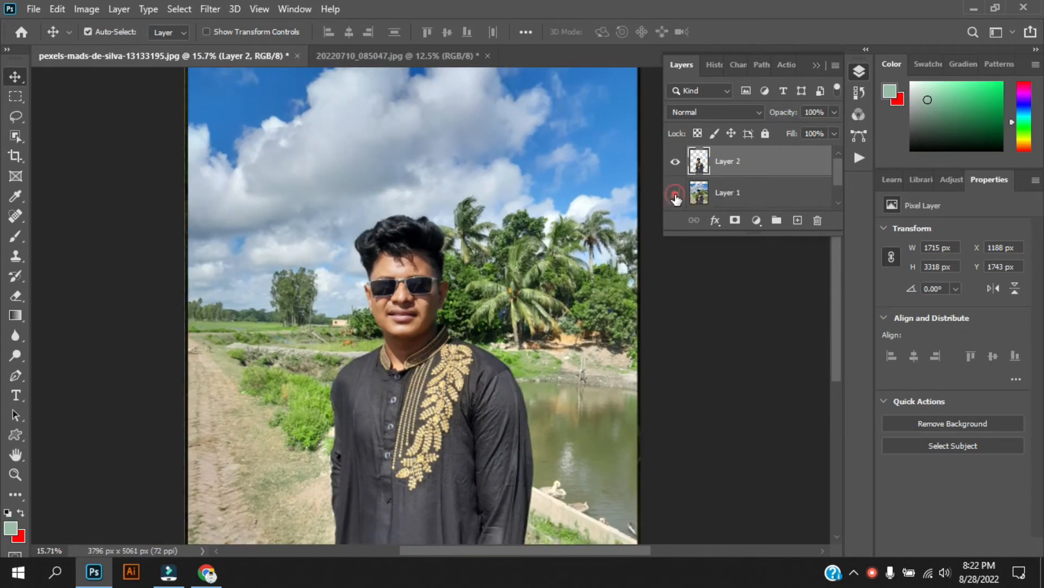
left_click(675, 193)
key("ctrl+z")
key("ctrl+z")
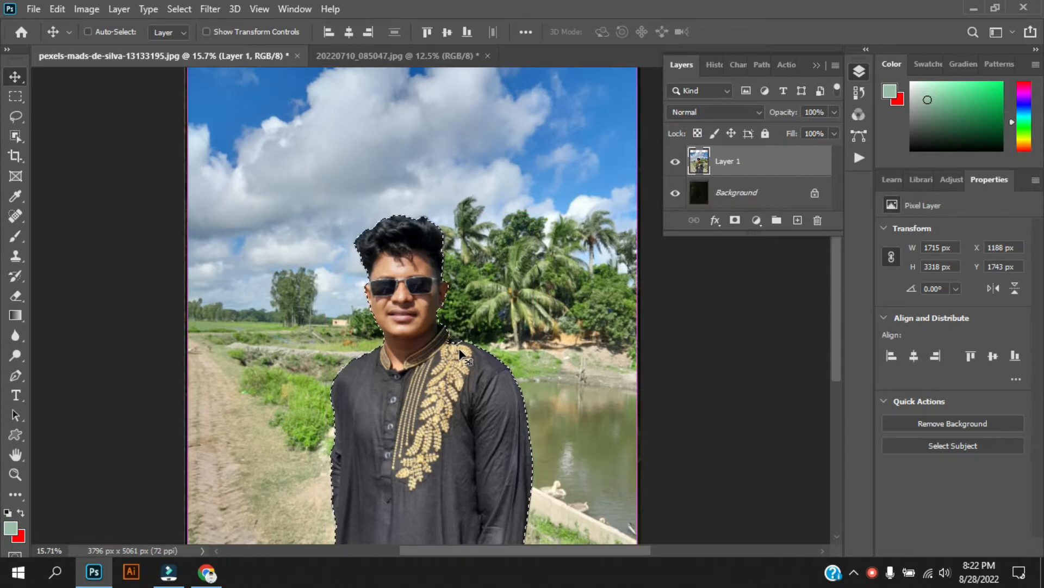
Try to add the missed shoulder area beside the collar to the man's selection with the Lasso tool.
scroll(457, 348, "up", 5)
scroll(457, 337, "up", 4)
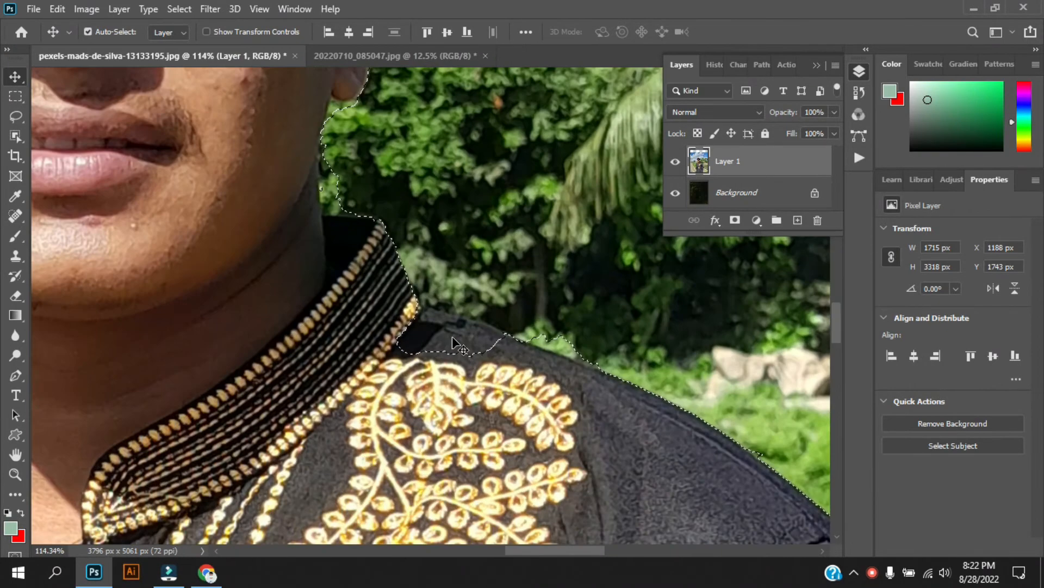
left_click(16, 119)
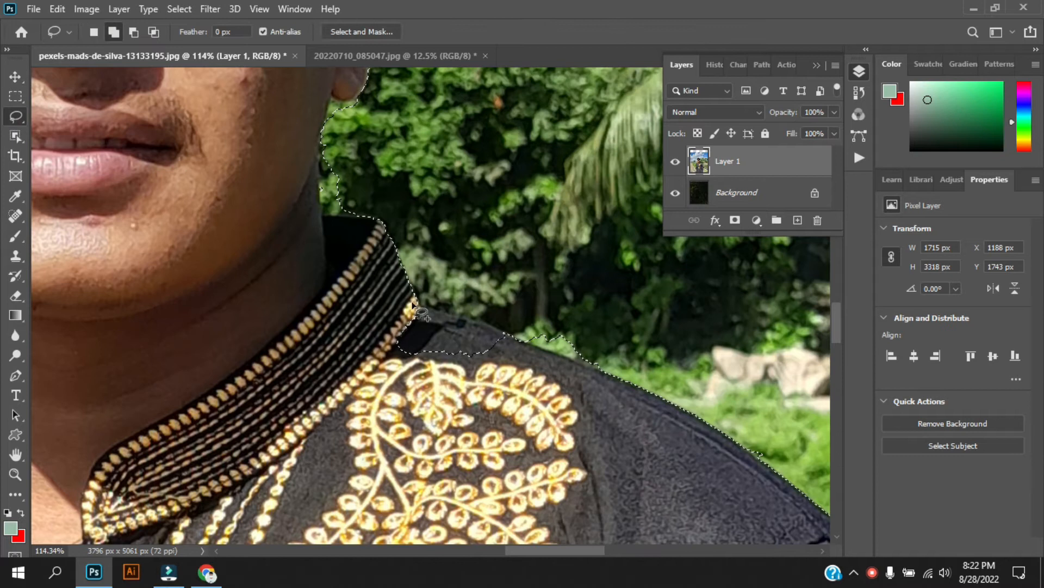
left_click_drag(418, 308, 462, 323)
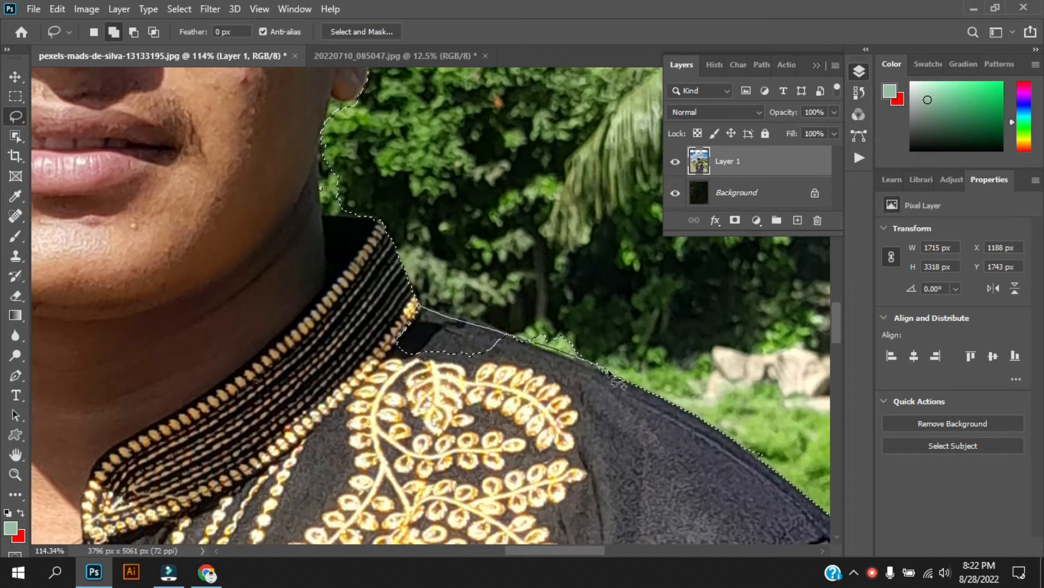
left_click_drag(634, 385, 635, 387)
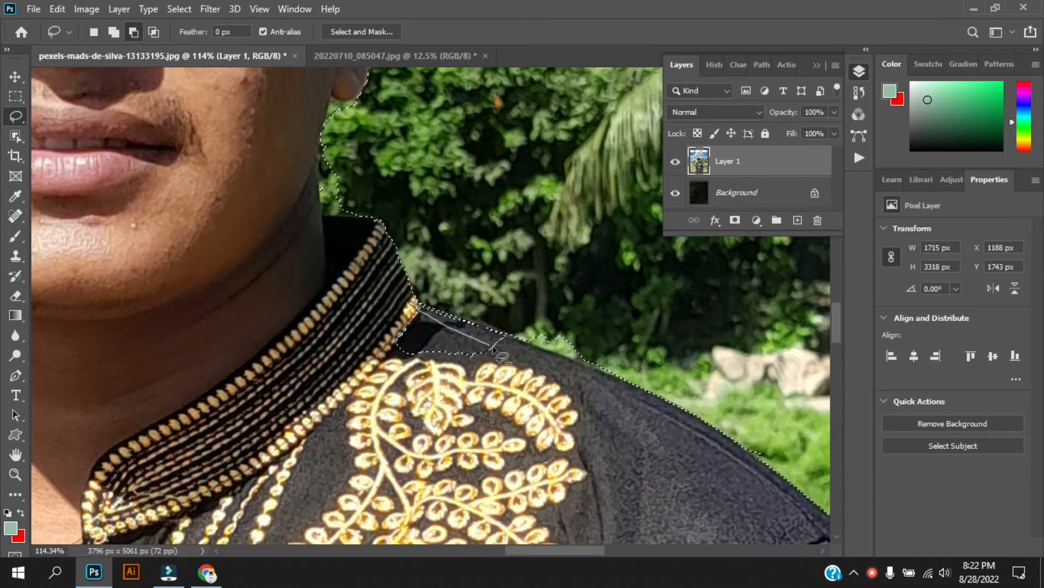
Add the missed shoulder area beside the collar to the selection using the Object Selection tool in Lasso mode.
scroll(573, 377, "up", 2)
left_click(16, 136)
key("shift")
left_click_drag(386, 293, 448, 311)
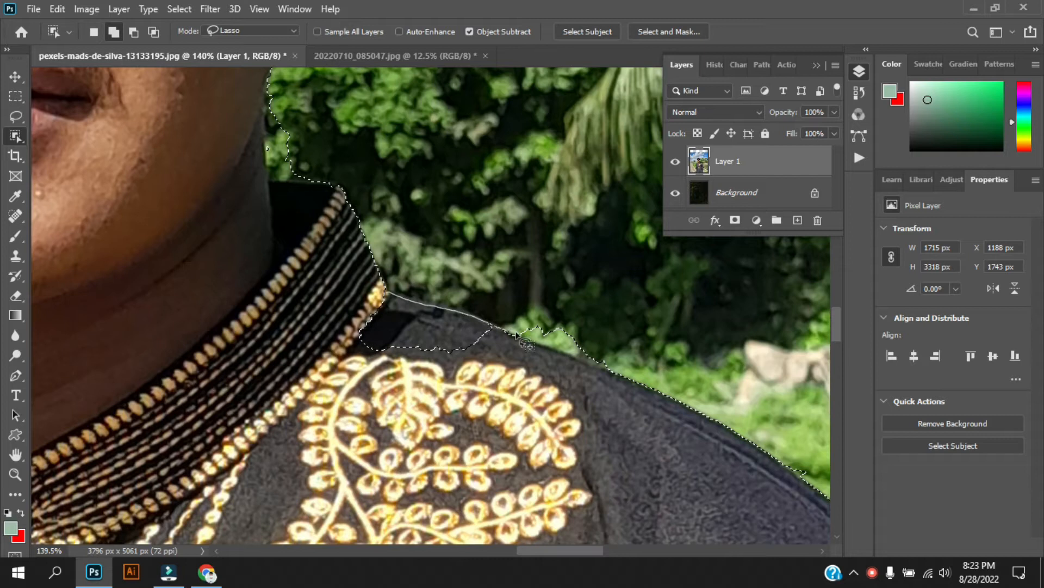
left_click_drag(622, 374, 419, 369)
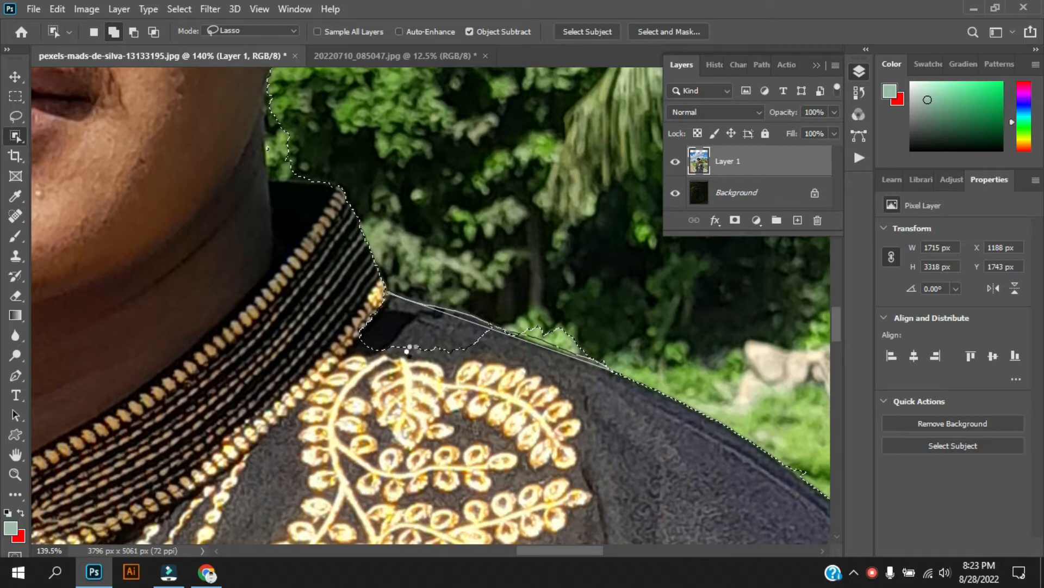
left_click_drag(408, 350, 413, 350)
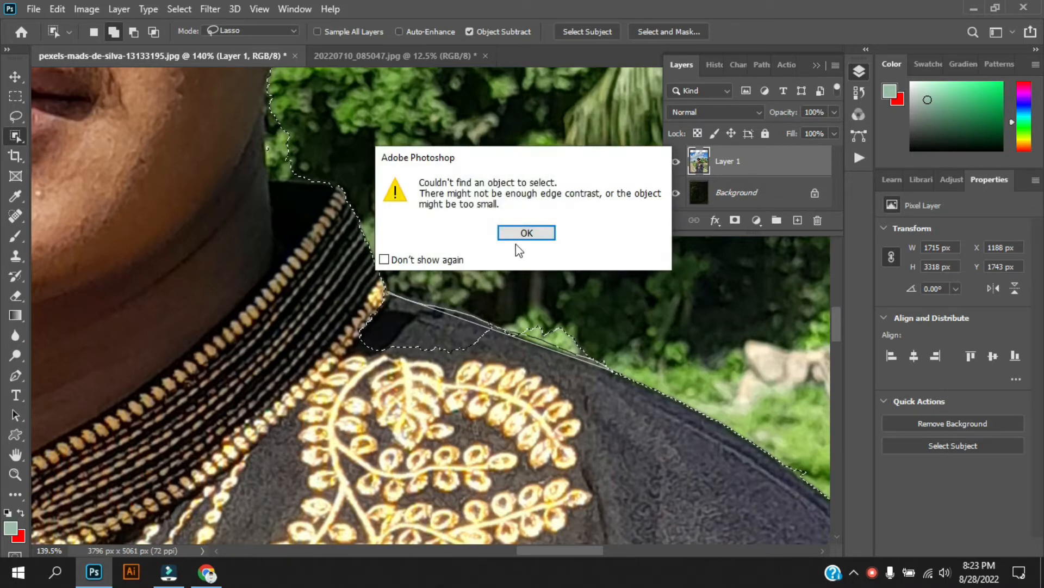
left_click(524, 232)
mouse_move(395, 263)
left_mouse_down()
mouse_move(565, 380)
mouse_move(414, 253)
left_mouse_up()
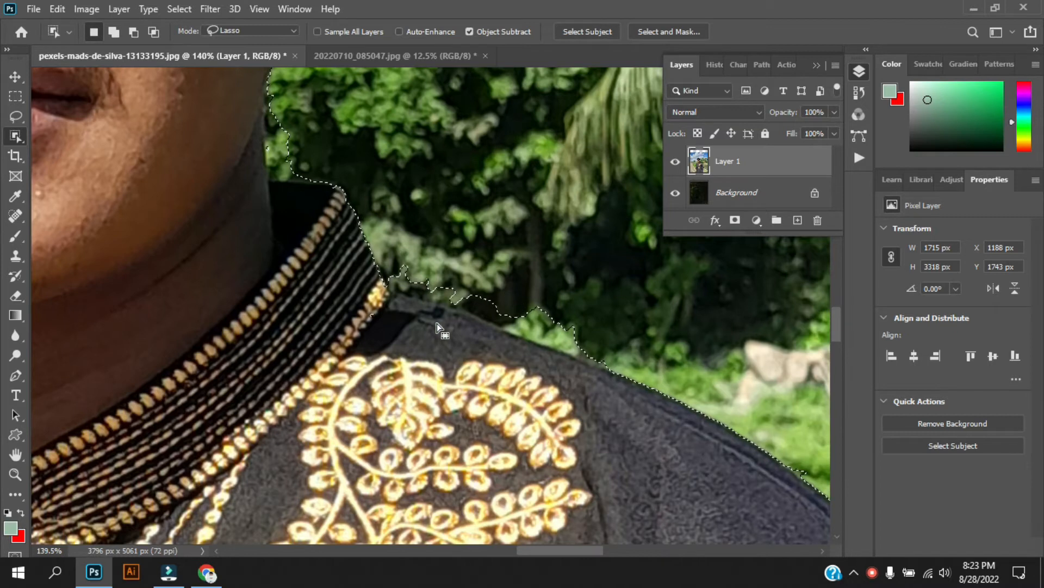
Refine the selection along the shoulder with the Quick Selection tool, removing the foliage and including the full shoulder edge.
right_click(15, 136)
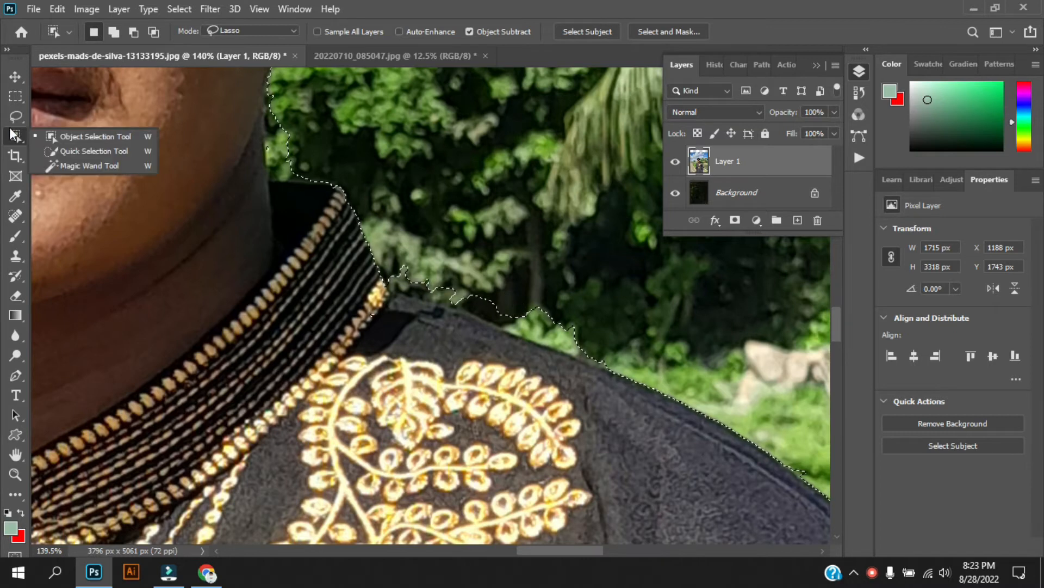
left_click(82, 152)
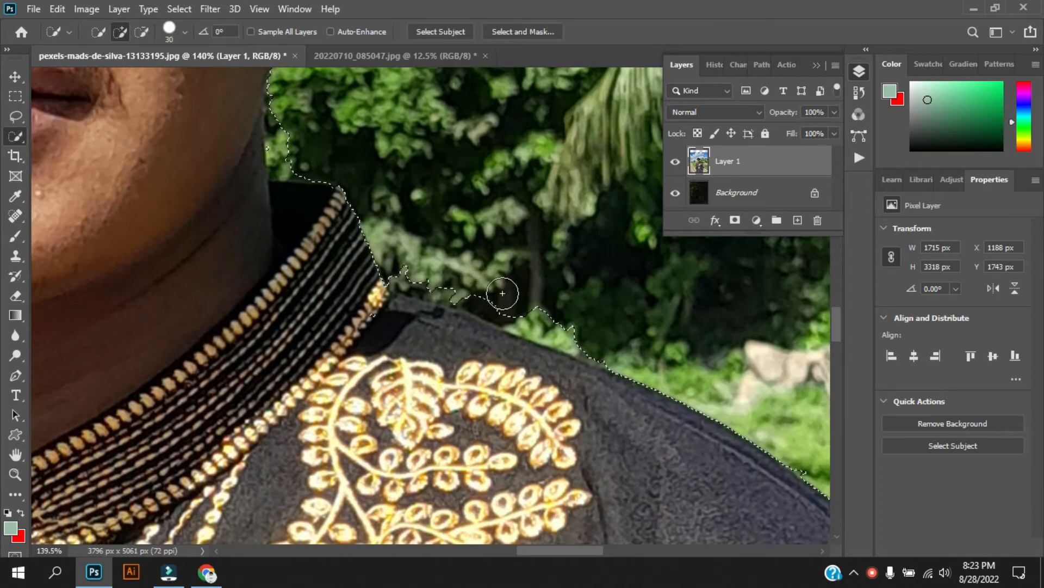
left_click_drag(548, 317, 546, 326)
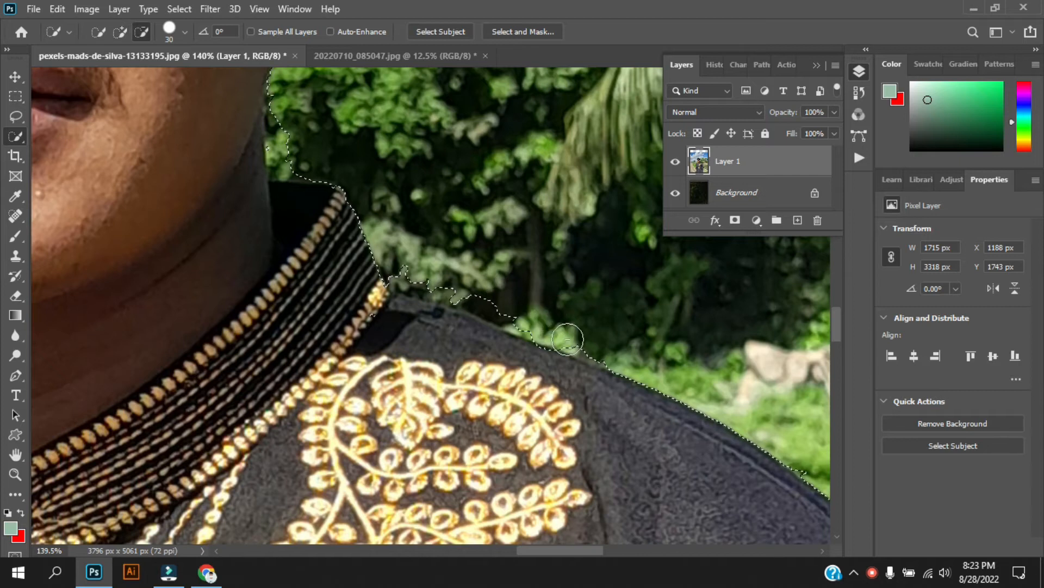
left_click_drag(604, 357, 426, 286)
left_click_drag(361, 302, 373, 310)
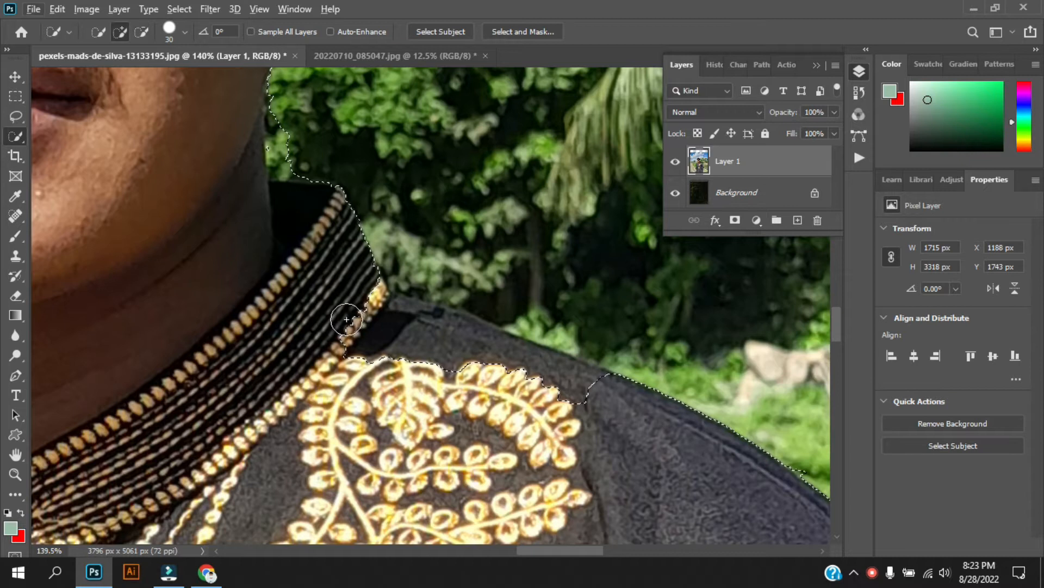
mouse_move(361, 305)
left_mouse_down()
mouse_move(401, 333)
mouse_move(574, 386)
mouse_move(429, 363)
mouse_move(372, 345)
mouse_move(367, 333)
mouse_move(442, 326)
left_mouse_up()
key("alt")
left_click_drag(428, 251, 399, 238)
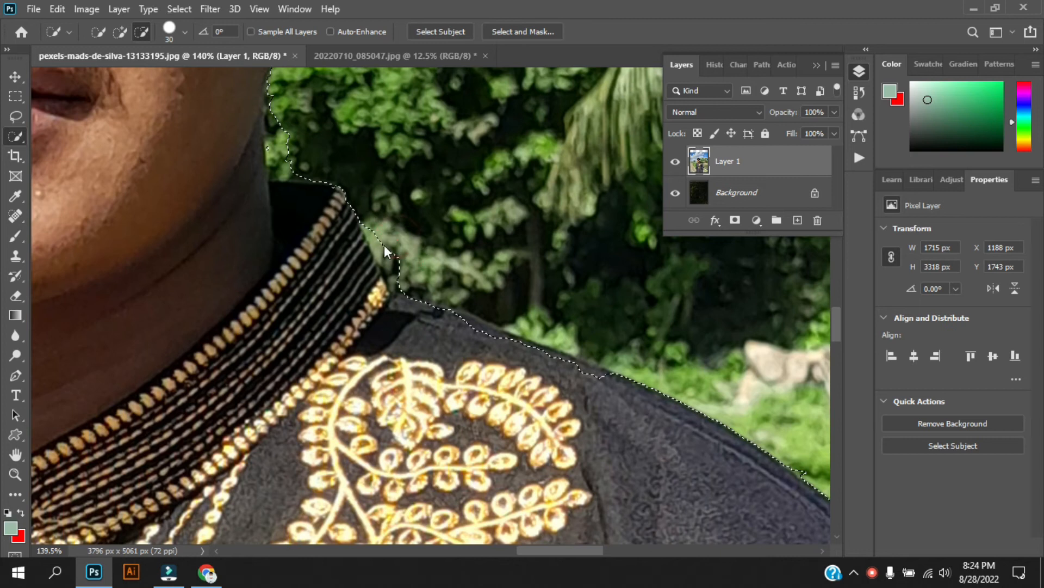
Tighten the quick selection around the collar tip, neck and earlobe, subtracting the foliage beside them.
scroll(303, 244, "up", 3)
mouse_move(303, 276)
left_mouse_down()
mouse_move(289, 275)
mouse_move(285, 290)
left_mouse_up()
left_click(275, 247)
left_click(338, 326)
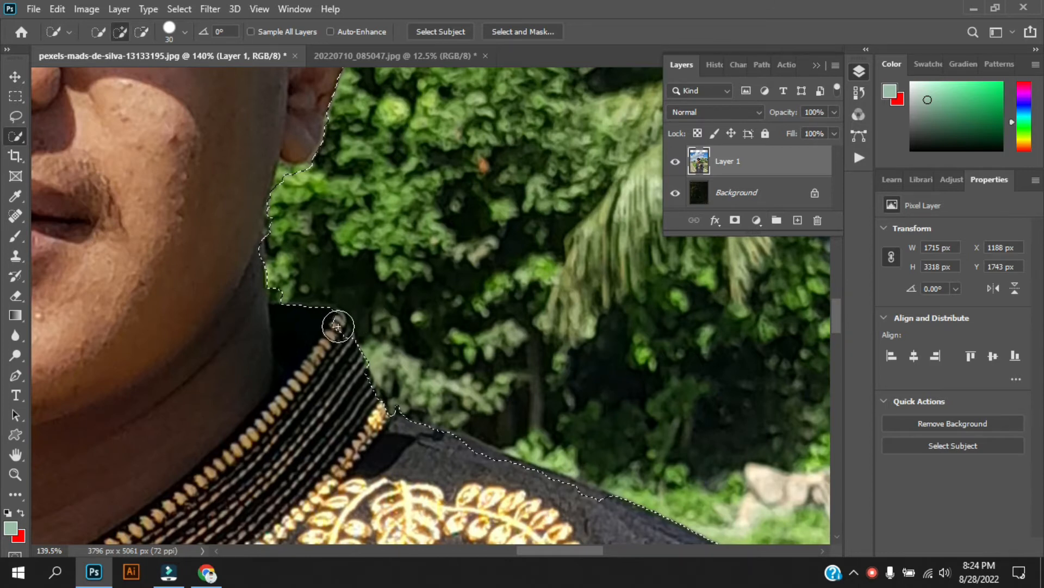
left_click(319, 193, "alt")
scroll(381, 247, "down", 1)
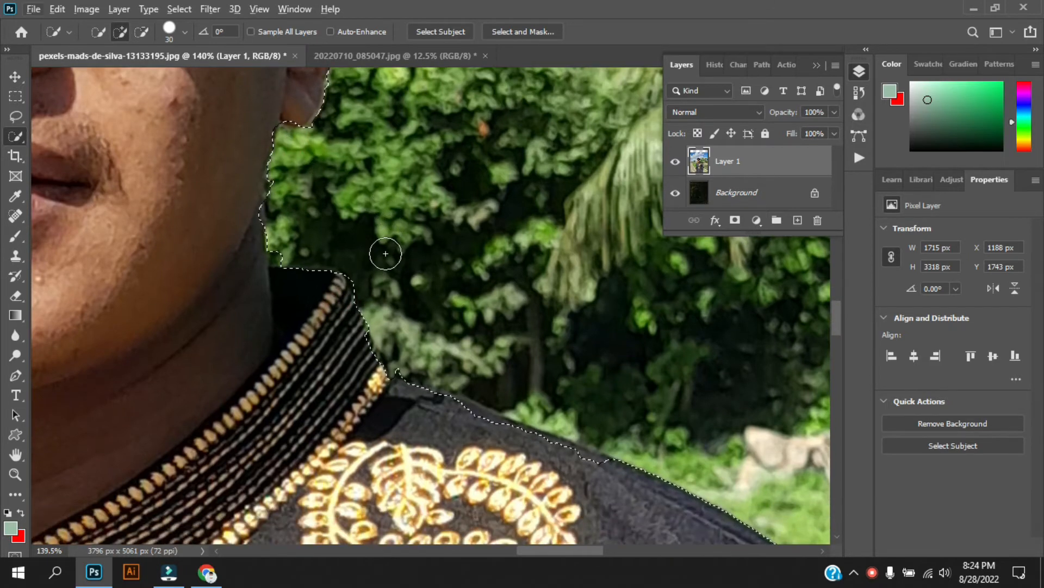
scroll(411, 304, "up", 3)
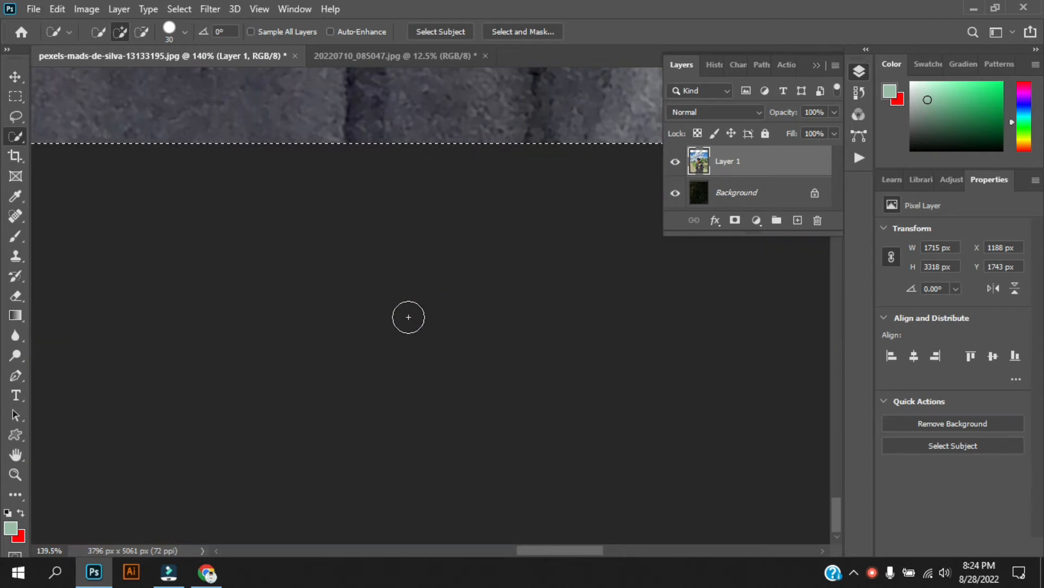
Copy the selected man to a new layer and hide Layer 1, leaving the dark background behind him.
scroll(408, 316, "down", 10)
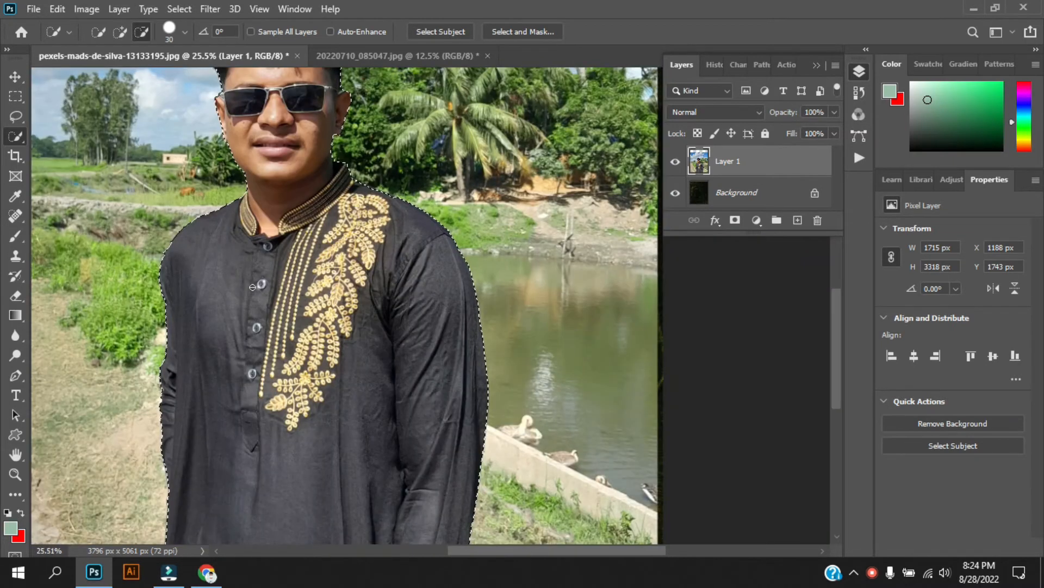
scroll(243, 287, "down", 5)
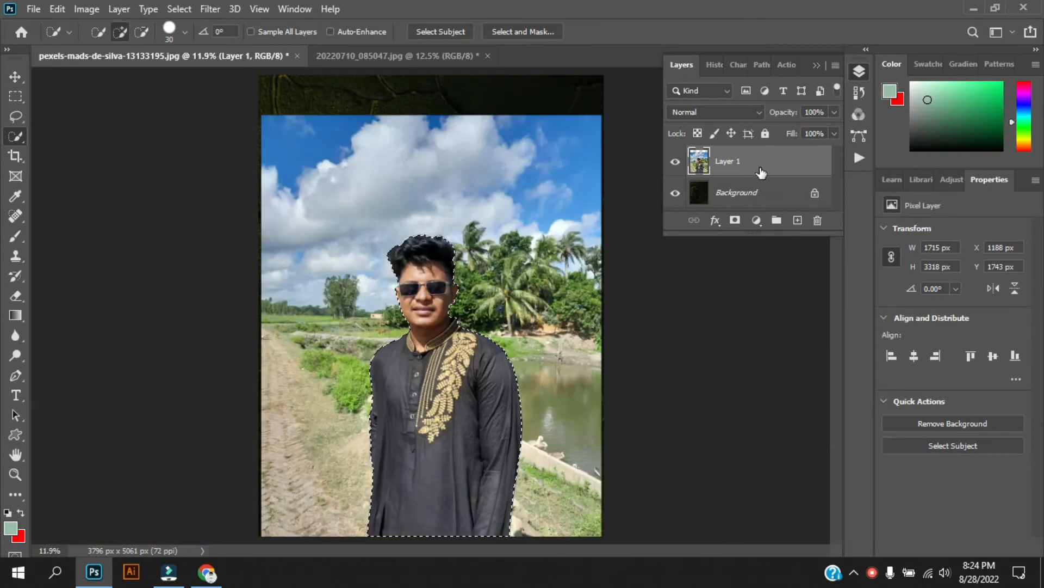
key("ctrl+j")
left_click(675, 192)
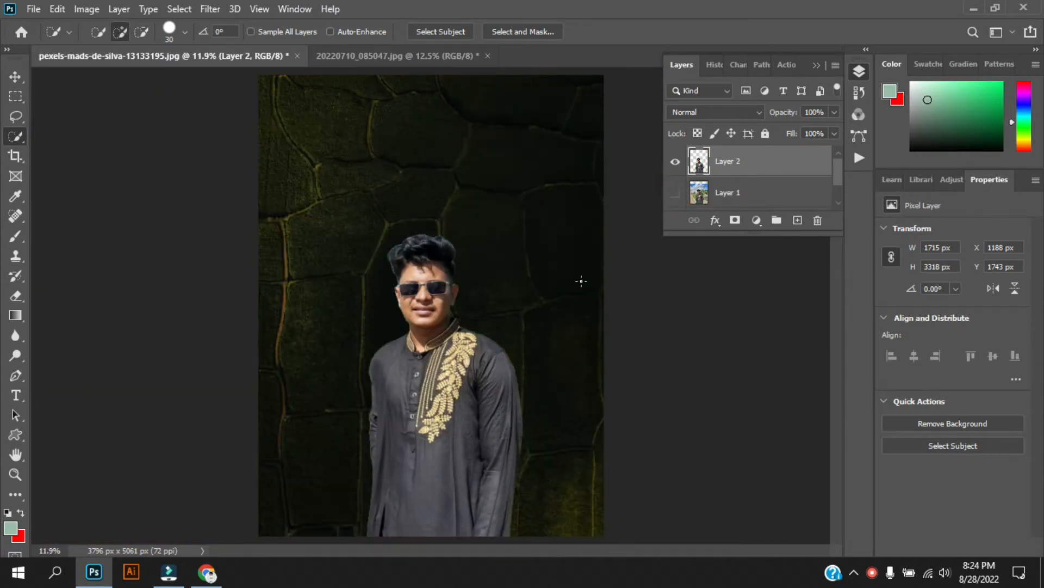
Open Hue/Saturation for the cutout layer and set the Master lightness to -18.
key("ctrl+u")
left_click_drag(639, 351, 629, 352)
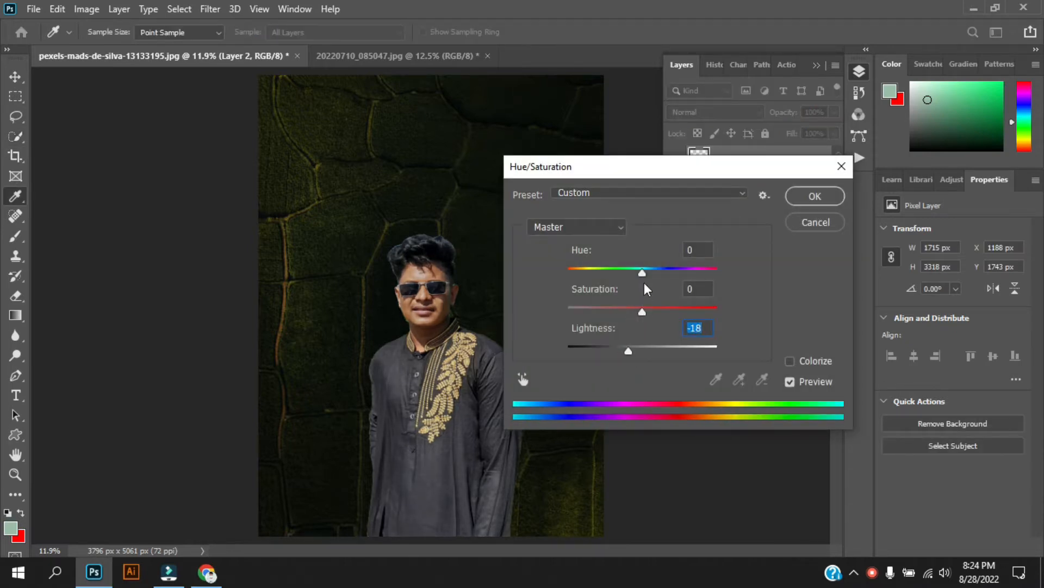
mouse_move(642, 273)
left_mouse_down()
mouse_move(664, 270)
mouse_move(647, 274)
left_mouse_up()
mouse_move(642, 313)
left_mouse_down()
mouse_move(628, 312)
mouse_move(641, 307)
left_mouse_up()
Target the Reds by sampling the man's face, slightly adjust their hue, saturation and lightness, and apply the Hue/Saturation changes.
left_click(523, 379)
left_click(443, 298)
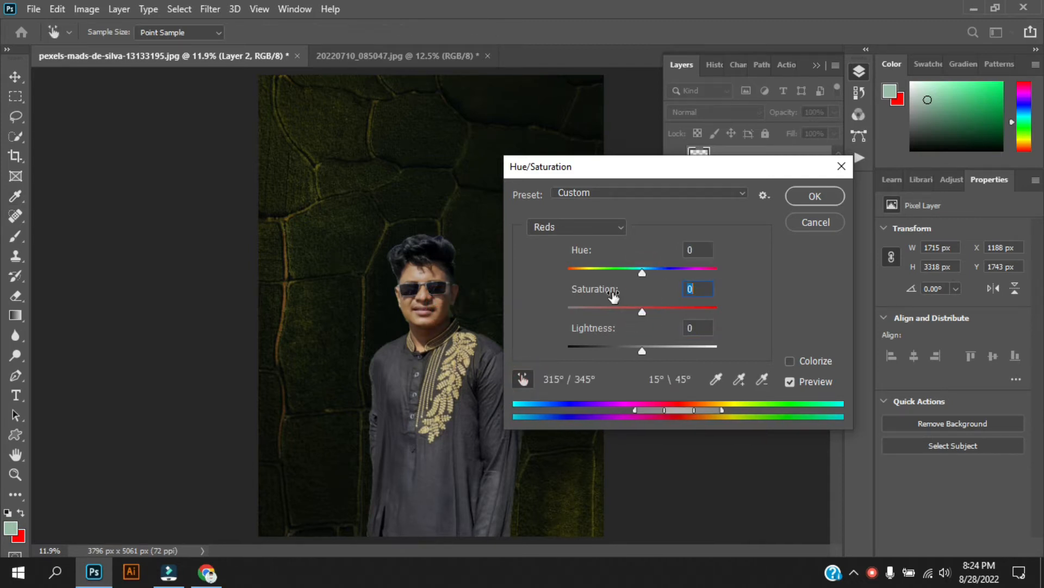
mouse_move(644, 273)
left_mouse_down()
mouse_move(661, 274)
mouse_move(649, 274)
left_mouse_up()
mouse_move(642, 312)
left_mouse_down()
mouse_move(631, 312)
mouse_move(646, 313)
left_mouse_up()
mouse_move(642, 350)
left_mouse_down()
mouse_move(662, 351)
mouse_move(651, 353)
left_mouse_up()
left_click(811, 197)
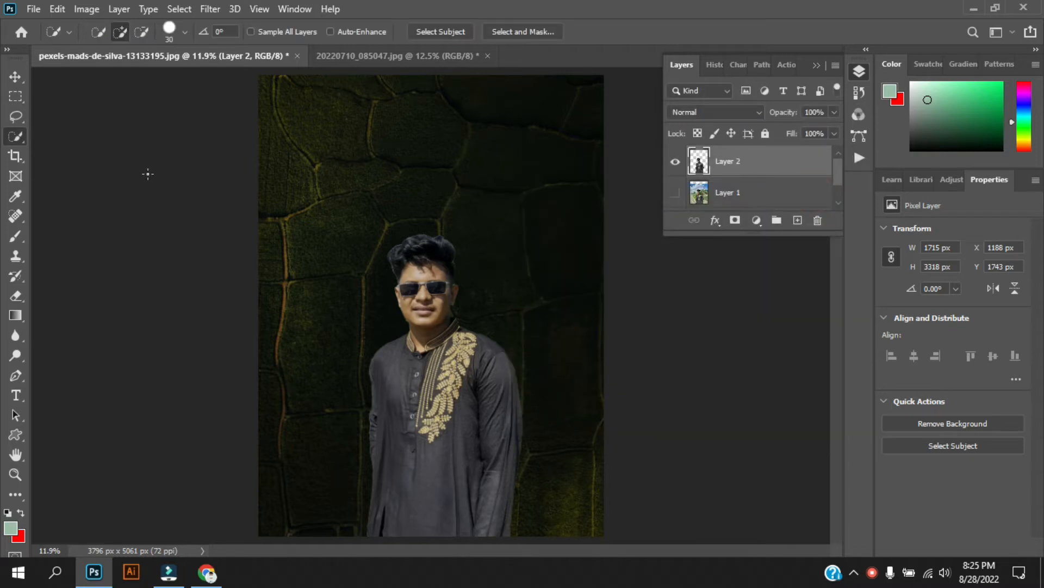
left_click(16, 76)
scroll(448, 389, "up", 1)
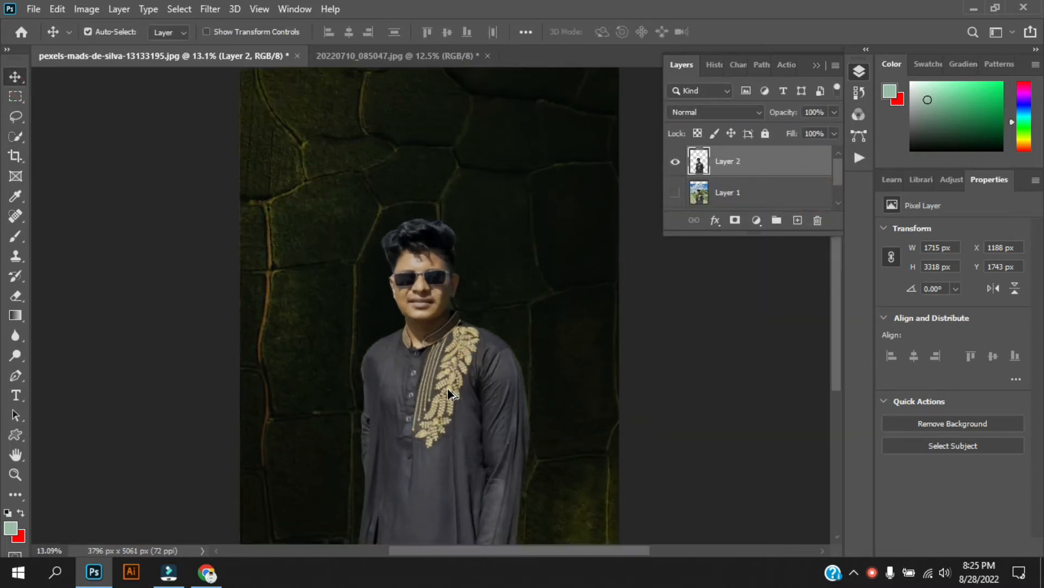
scroll(448, 389, "up", 2)
scroll(448, 390, "down", 2)
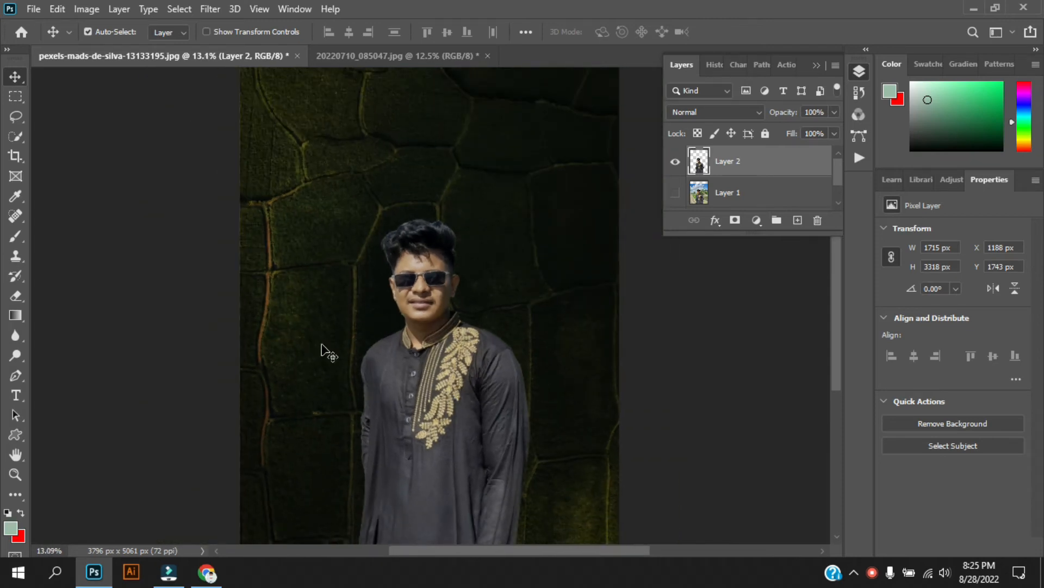
Draw a tilted three-sided polygon about 1942 by 1961 px beside and over the man's head.
left_click(15, 435)
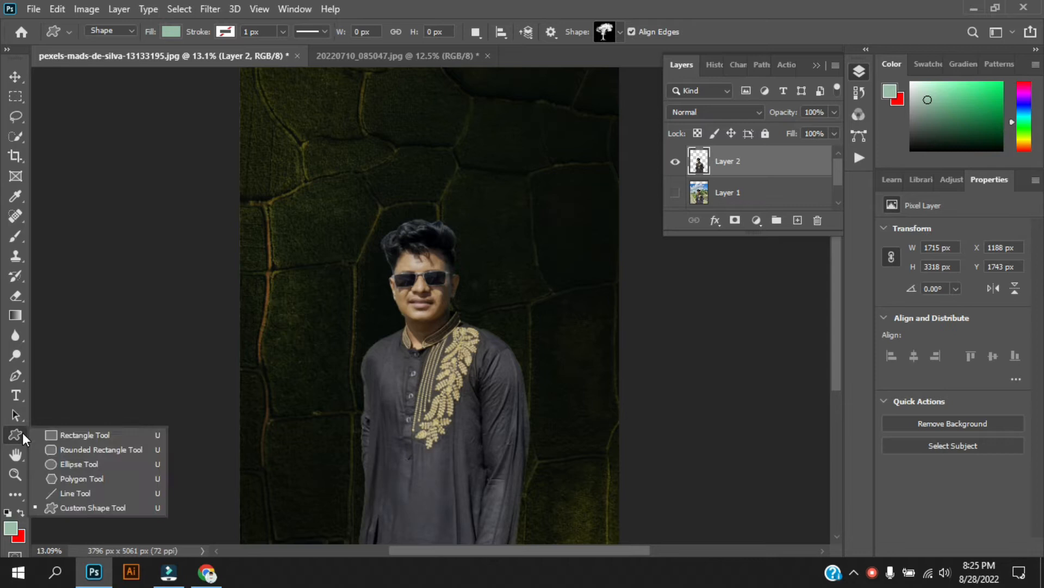
left_click(67, 478)
double_click(606, 32)
key("BackSpace")
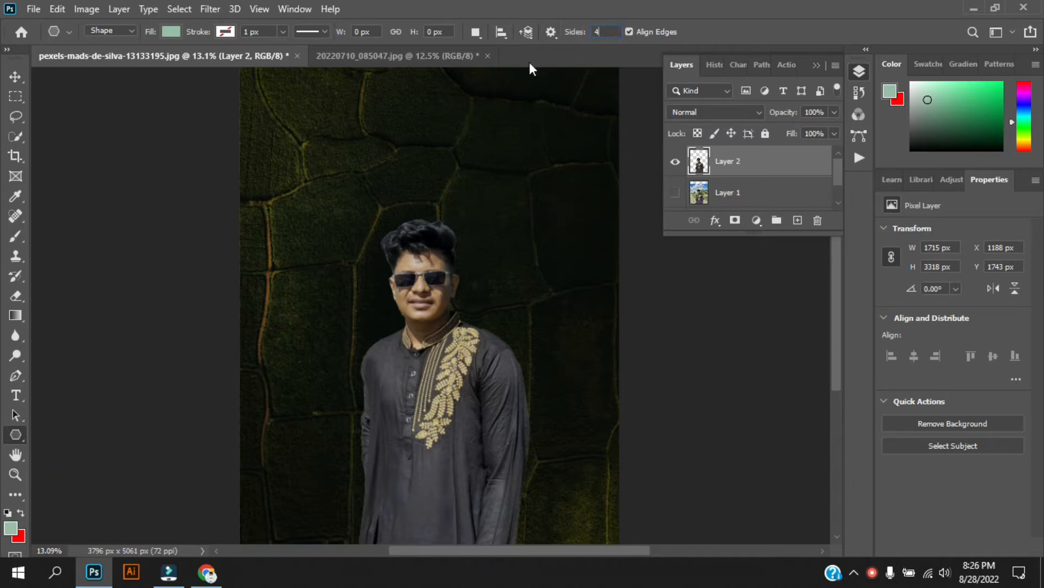
left_click_drag(348, 215, 429, 299)
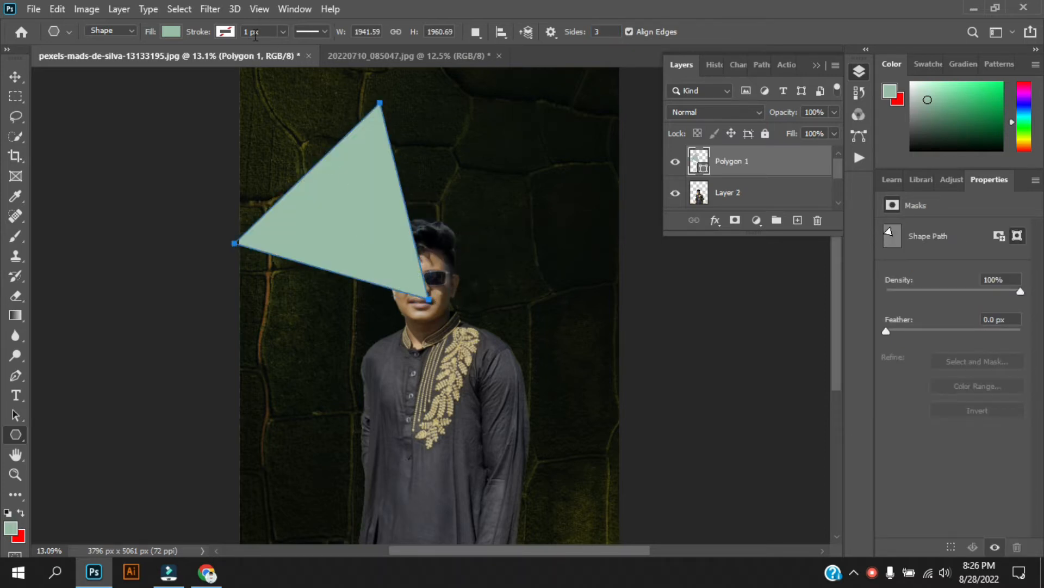
Give the triangle a red stroke 55.38 px wide and remove its fill.
left_click(225, 31)
left_click(130, 112)
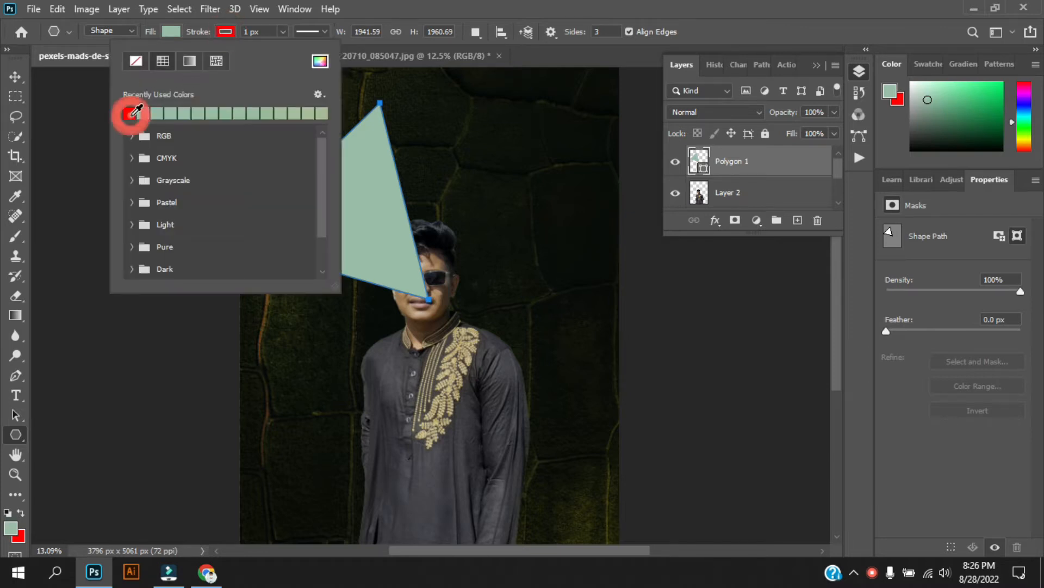
left_click(173, 31)
left_click(173, 31)
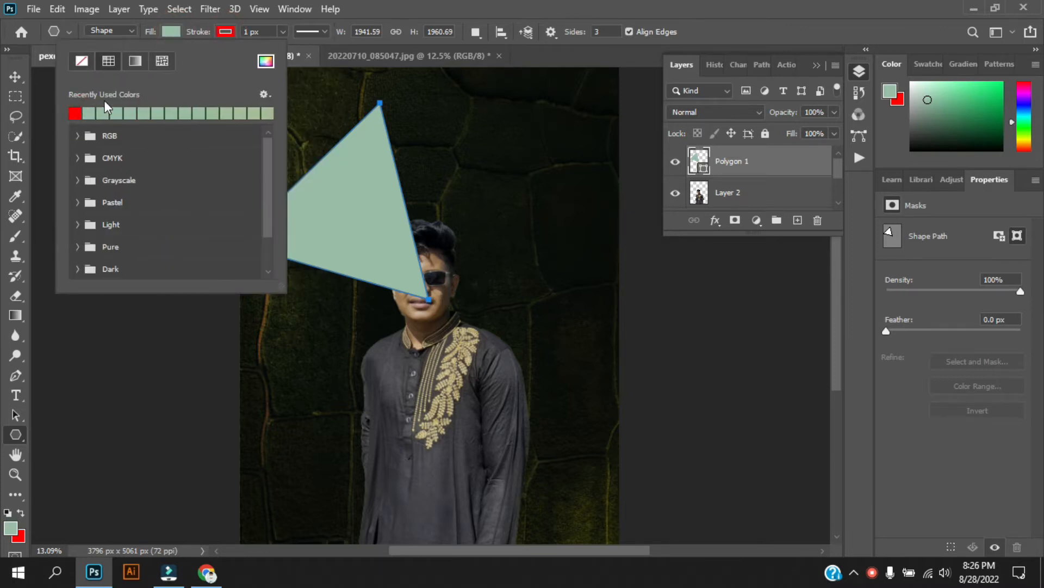
left_click(82, 60)
left_click(283, 32)
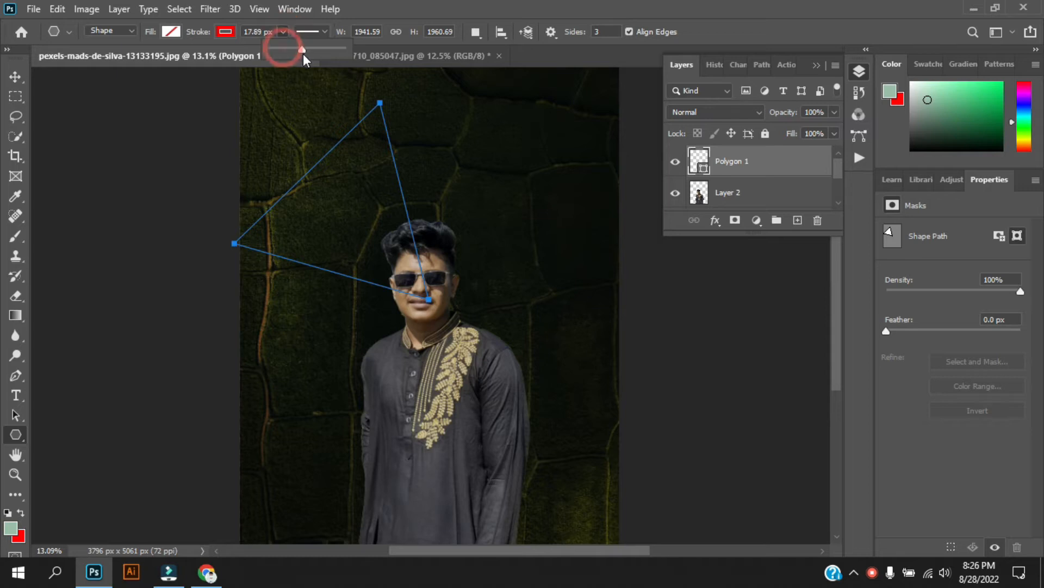
left_click_drag(302, 49, 326, 49)
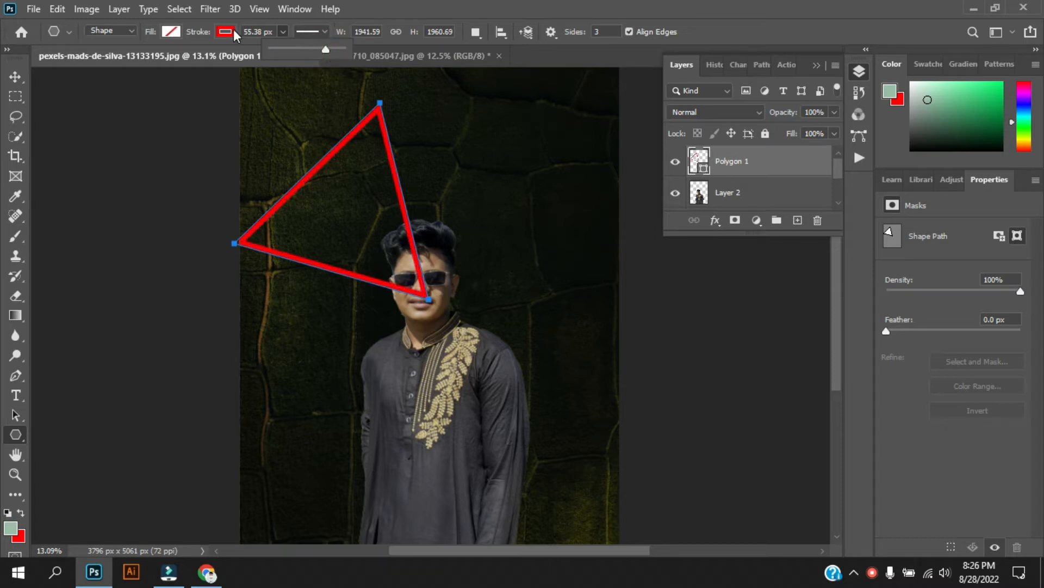
Change the triangle's stroke colour to the magenta ea00ff.
left_click(233, 31)
left_click(321, 63)
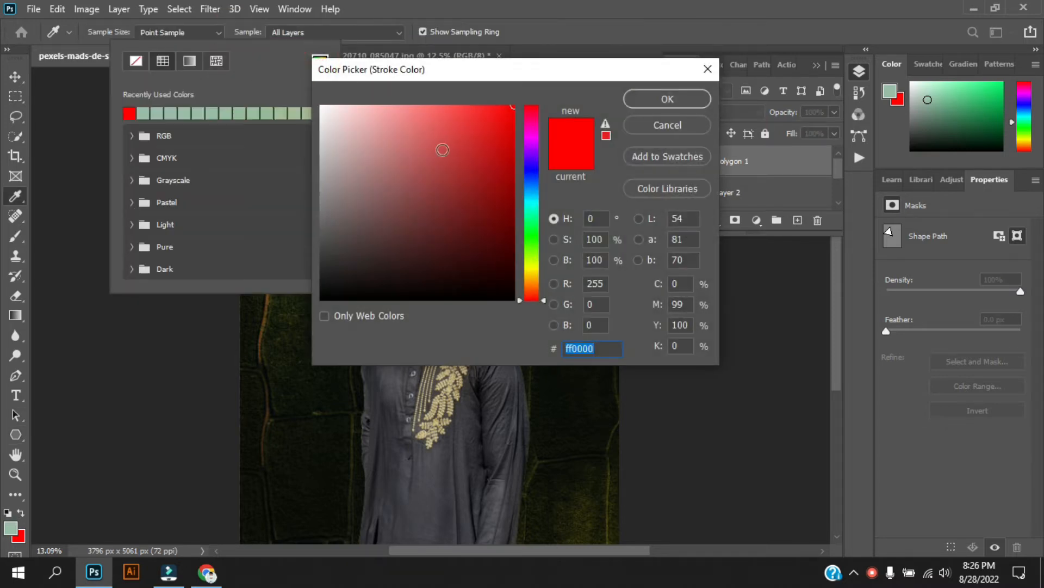
left_click_drag(535, 197, 534, 172)
left_click_drag(541, 70, 771, 149)
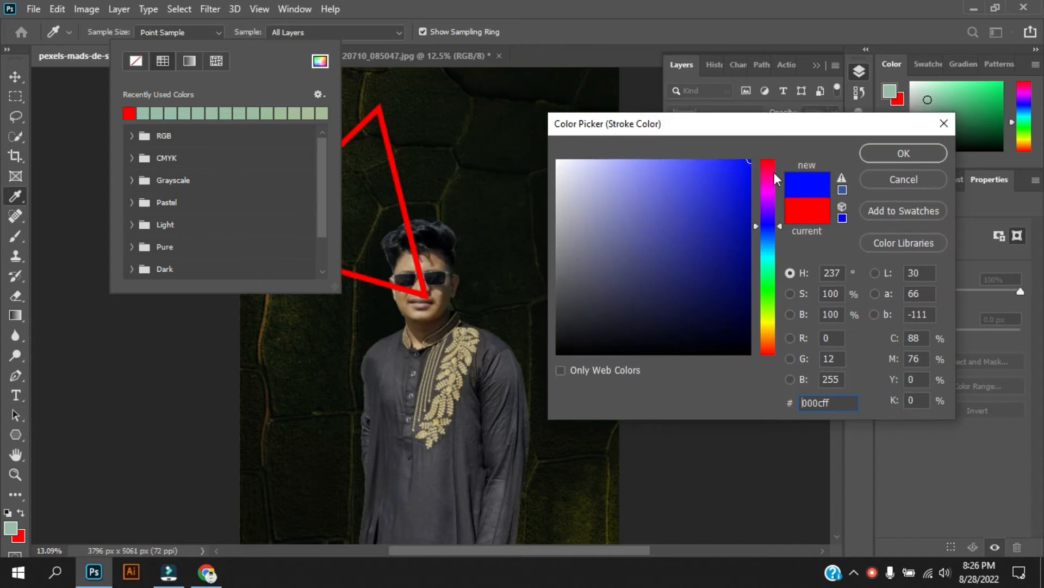
left_click(769, 228)
left_click(771, 193)
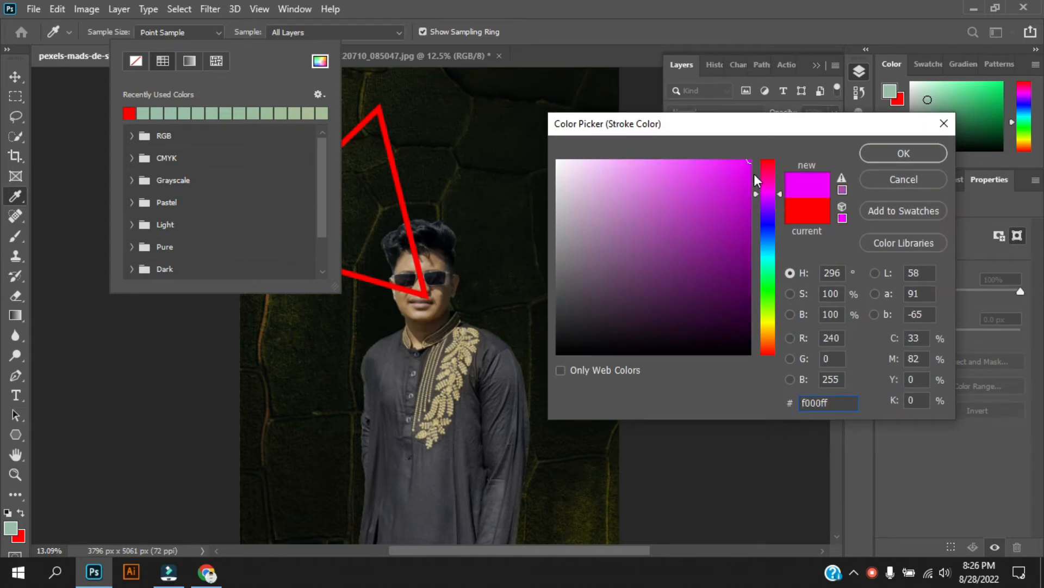
left_click_drag(769, 193, 768, 195)
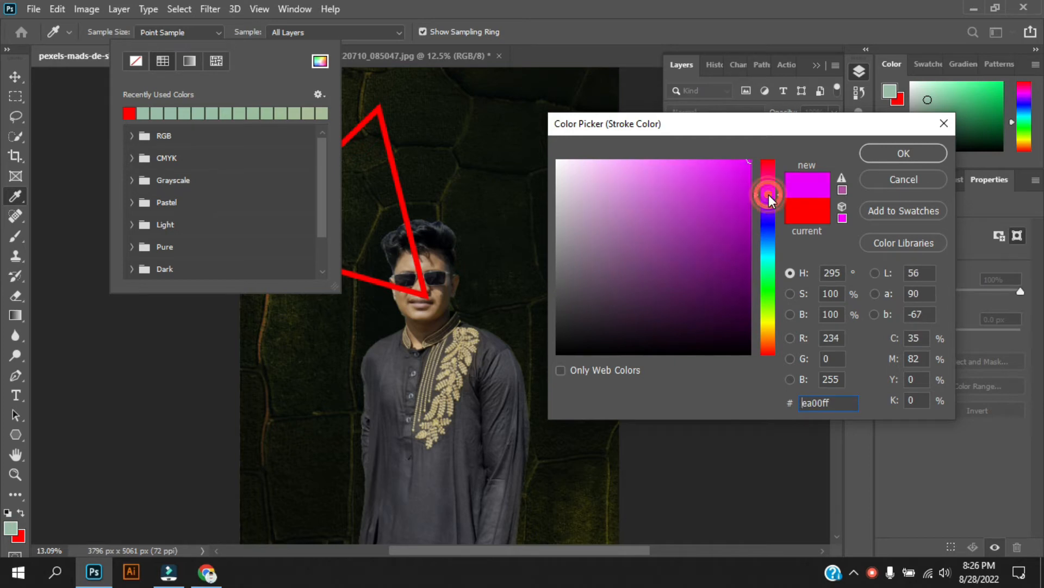
left_click(903, 154)
Move the triangle around the man's head, enlarge it to about 122% and rotate it about -17.8° so its base is nearly level.
key("v")
left_click_drag(396, 185, 460, 244)
key("ctrl+t")
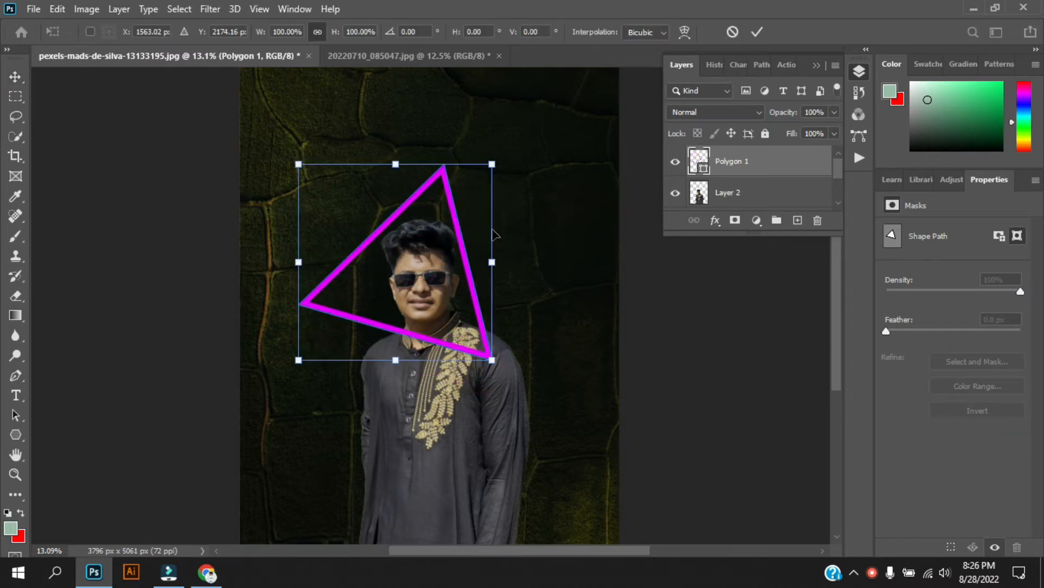
left_click_drag(492, 164, 536, 115)
left_click_drag(496, 193, 469, 224)
left_click_drag(259, 393, 303, 429)
left_click_drag(495, 259, 492, 278)
Distort the triangle by shifting its corners so it widens toward its base, and apply the transformation.
right_click(432, 197)
left_click(478, 256)
mouse_move(413, 159)
left_mouse_down()
mouse_move(423, 171)
mouse_move(425, 156)
left_mouse_up()
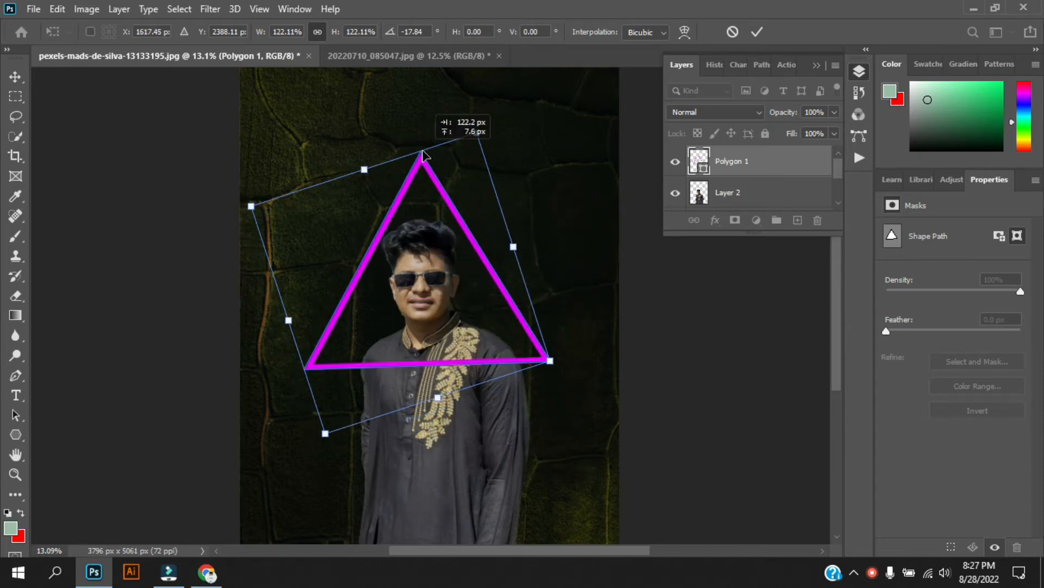
left_click_drag(479, 135, 498, 162)
left_click_drag(457, 194, 434, 177)
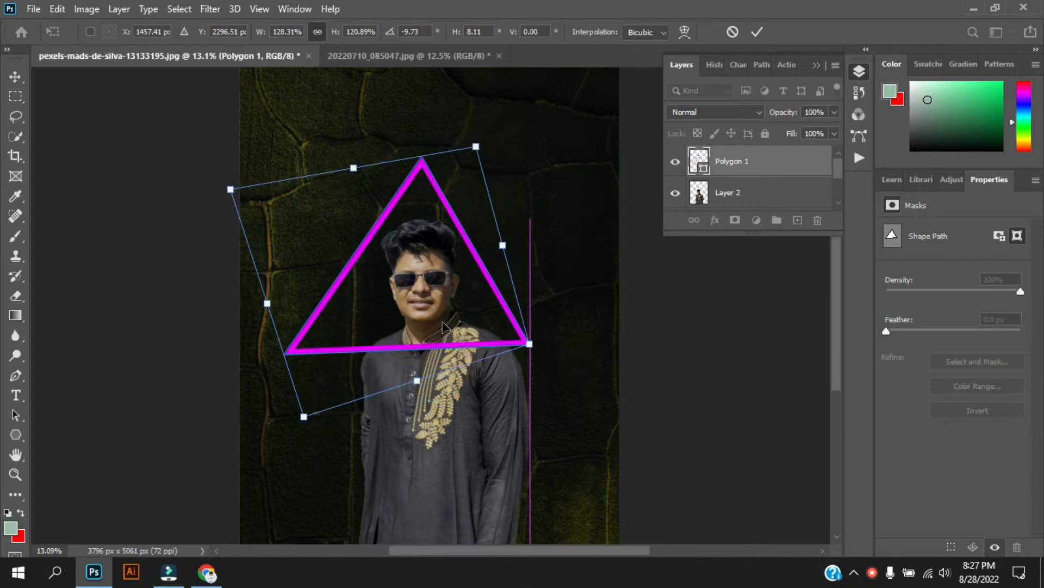
left_click_drag(305, 422, 305, 462)
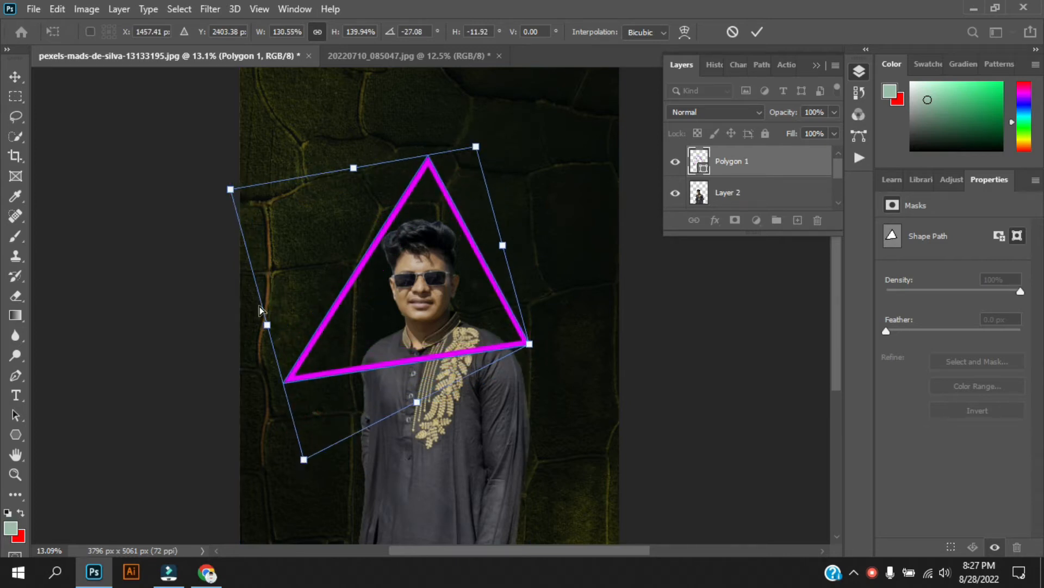
left_click_drag(230, 189, 175, 105)
left_click_drag(488, 257, 488, 270)
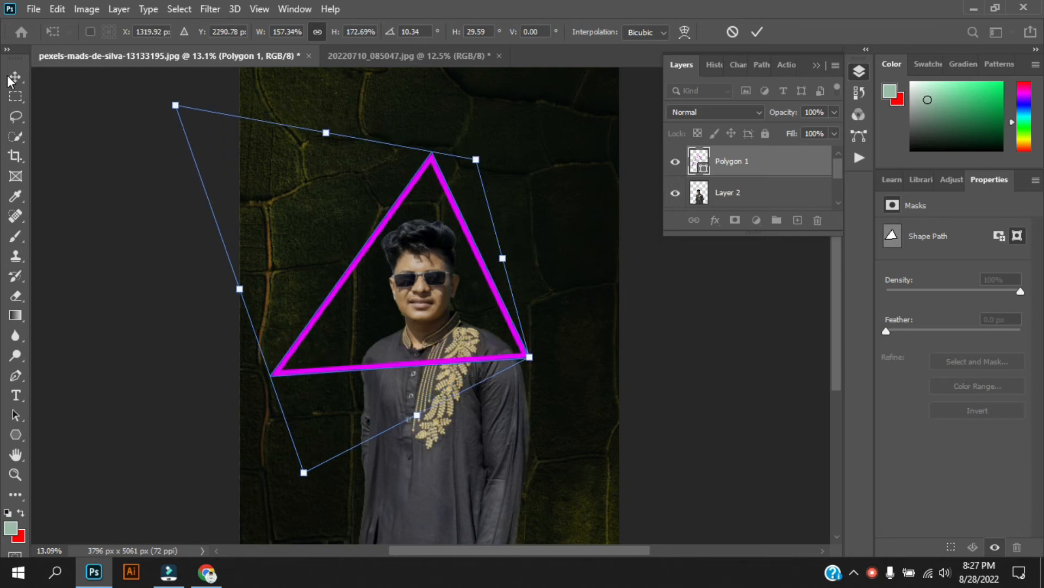
key("Return")
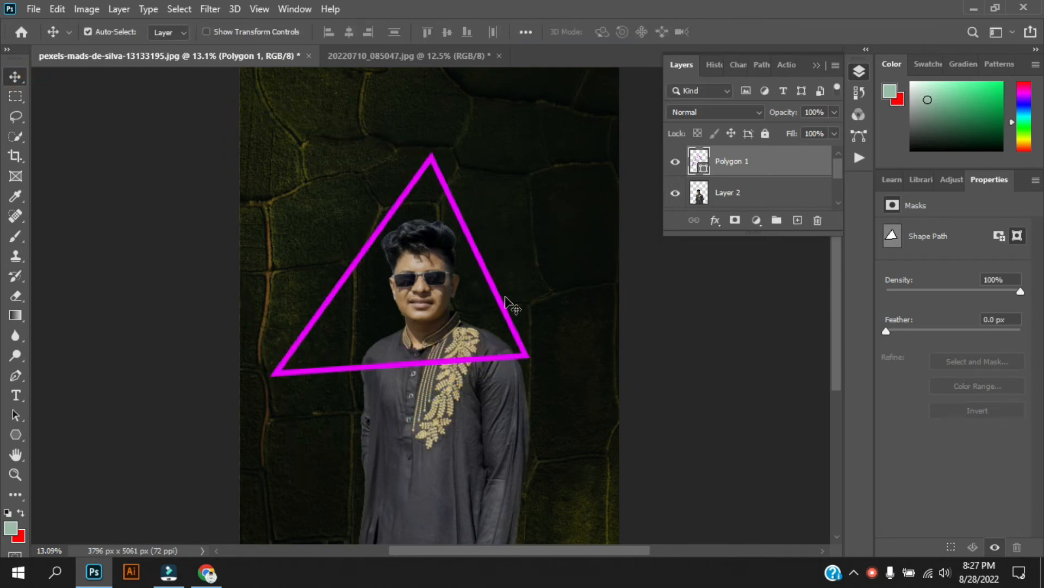
Open the layer style settings for the triangle layer and move the dialog clear of the man.
double_click(783, 173)
left_click_drag(544, 22, 879, 62)
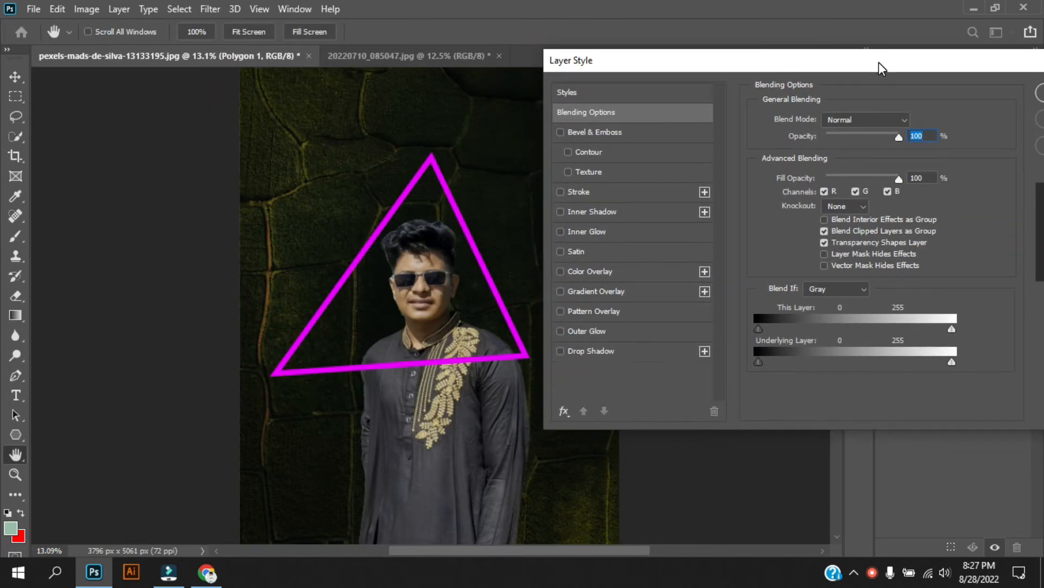
Try a 142 px inside stroke effect in the triangle's magenta and switch it off again.
left_click(607, 194)
left_click(580, 193)
mouse_move(812, 118)
left_mouse_down()
mouse_move(870, 125)
mouse_move(803, 120)
left_mouse_up()
left_click(792, 229)
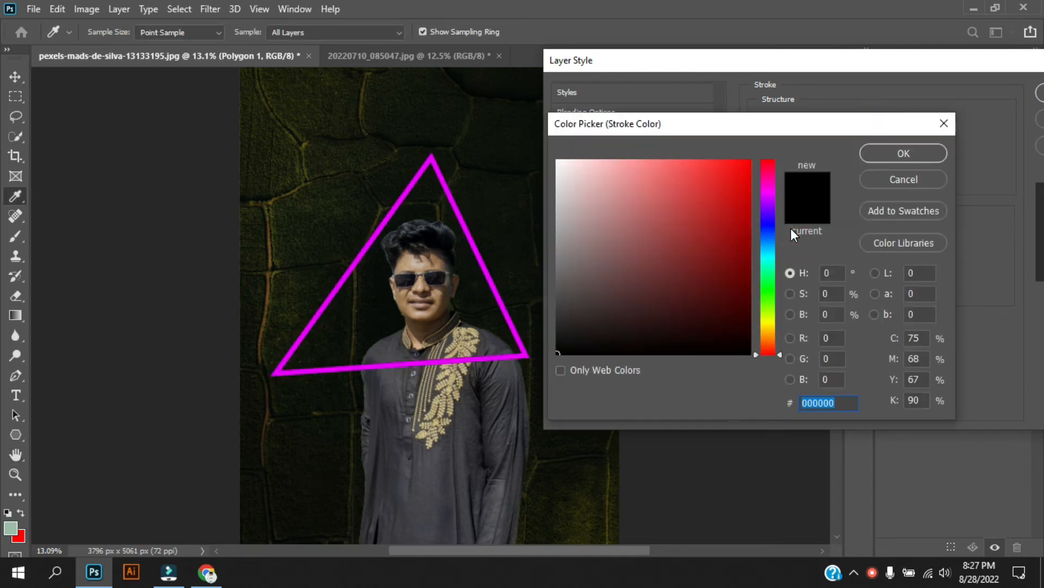
left_click(766, 194)
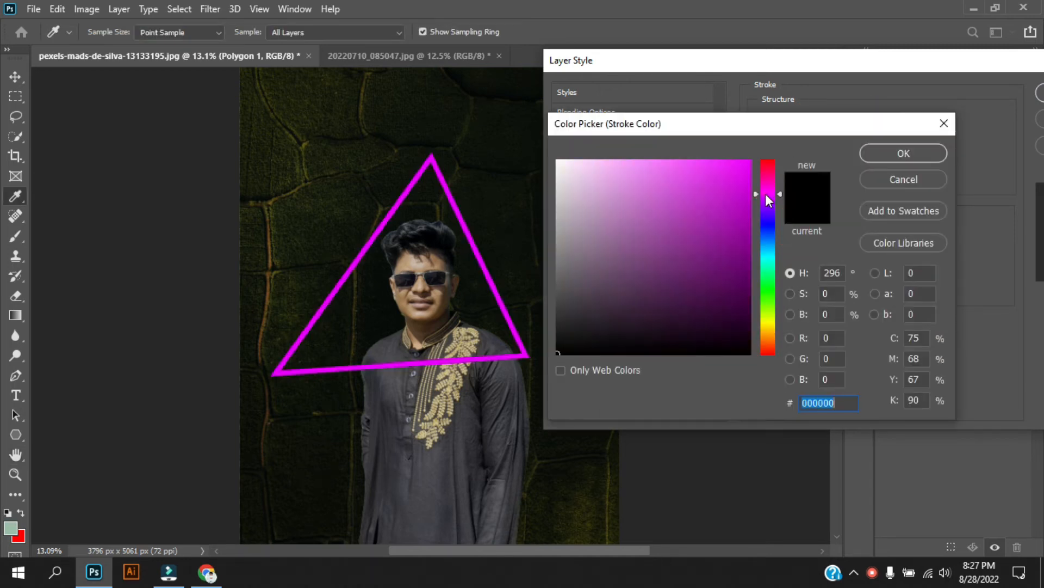
left_click(494, 269)
left_click(906, 155)
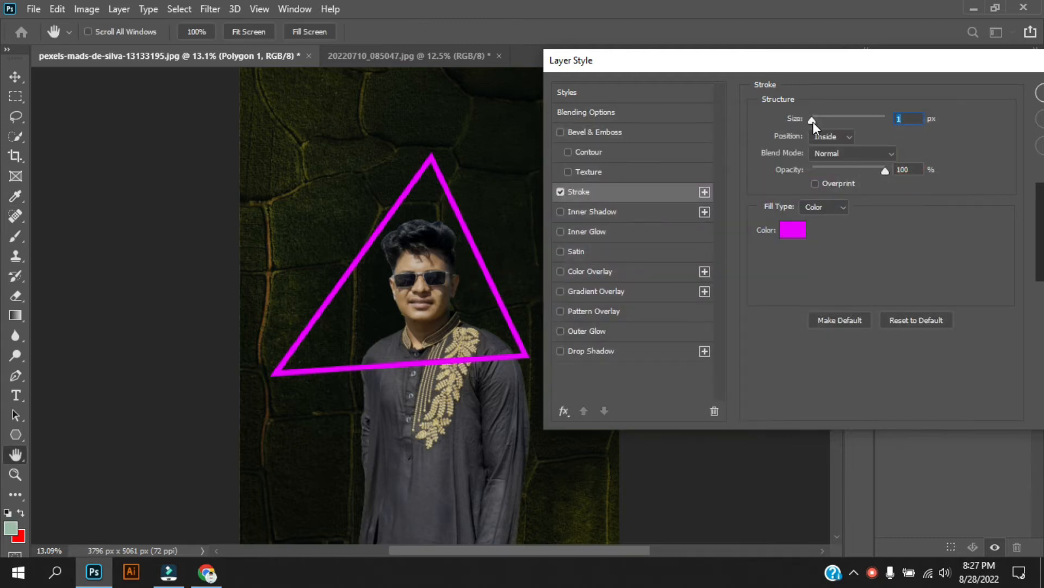
mouse_move(885, 170)
left_mouse_down()
mouse_move(852, 171)
mouse_move(903, 173)
mouse_move(824, 173)
mouse_move(902, 175)
left_mouse_up()
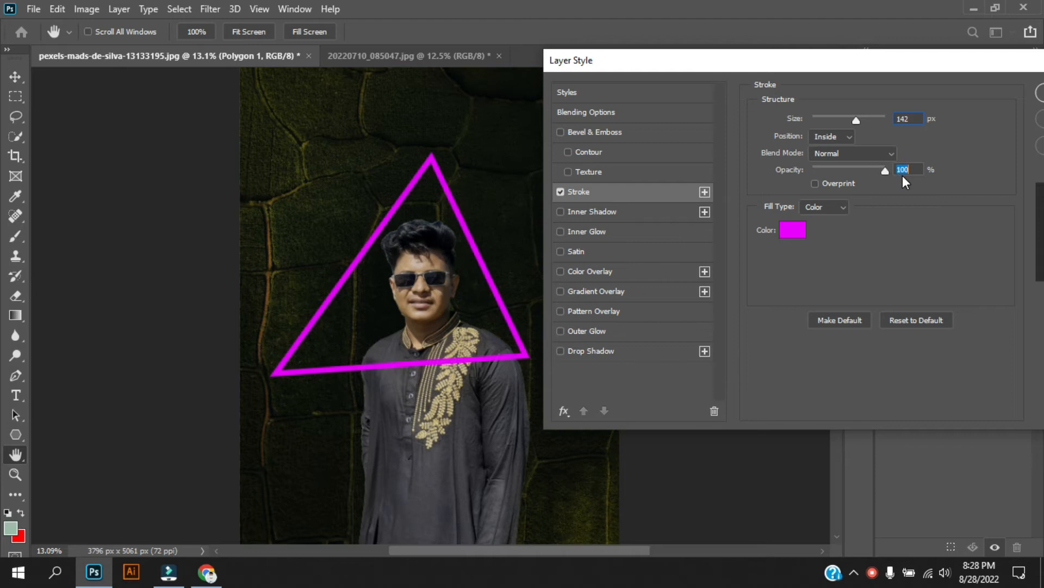
left_click(608, 214)
left_click(596, 292)
left_click(561, 193)
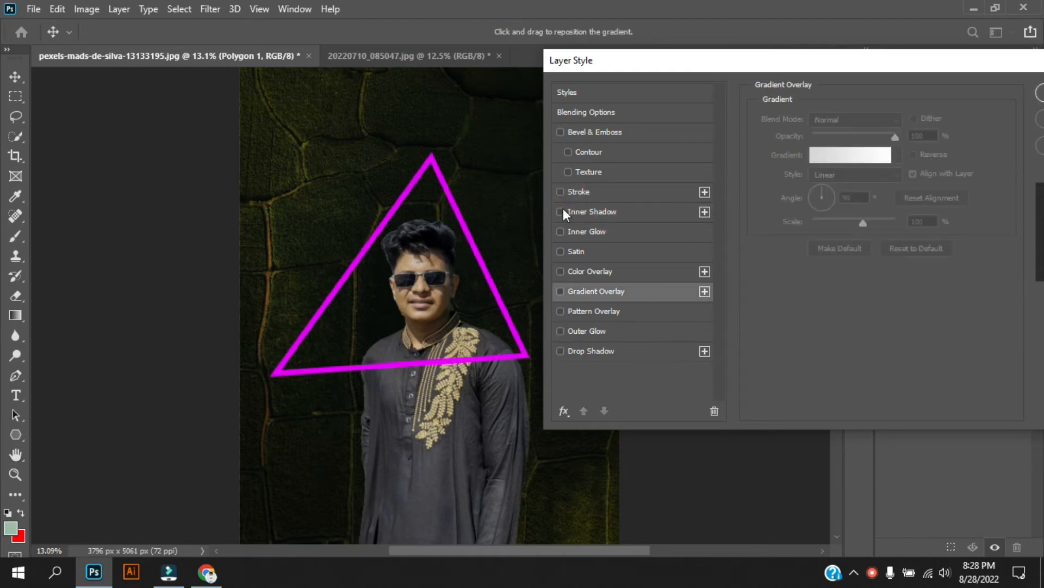
Add a drop shadow in the triangle's sampled magenta, with 38 px distance, 21% spread, 87 px size and the single-arch contour.
left_click(591, 352)
left_click(914, 119)
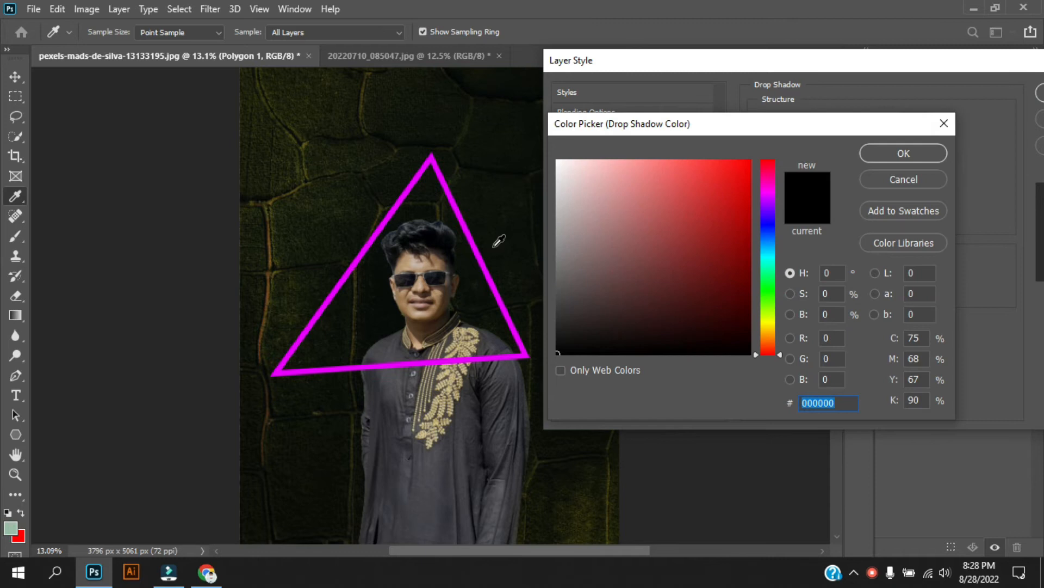
left_click(479, 241)
left_click(917, 154)
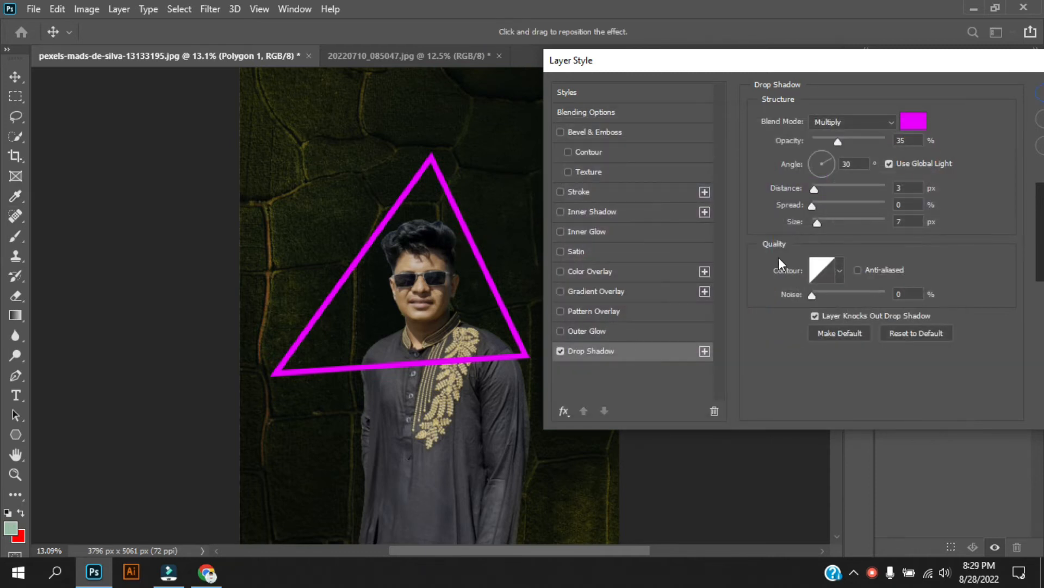
left_click_drag(813, 205, 841, 222)
left_click(840, 270)
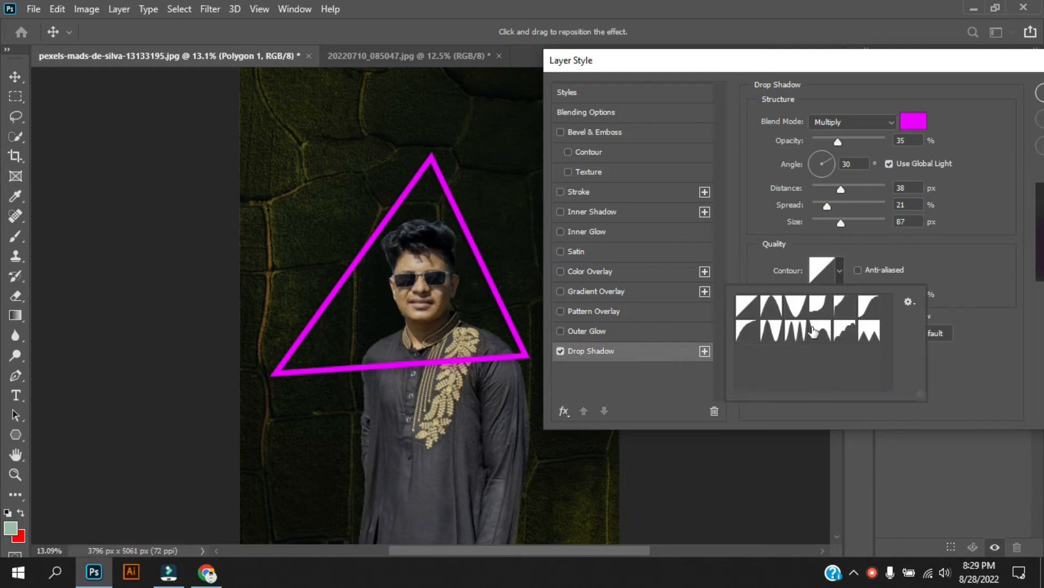
left_click(774, 311)
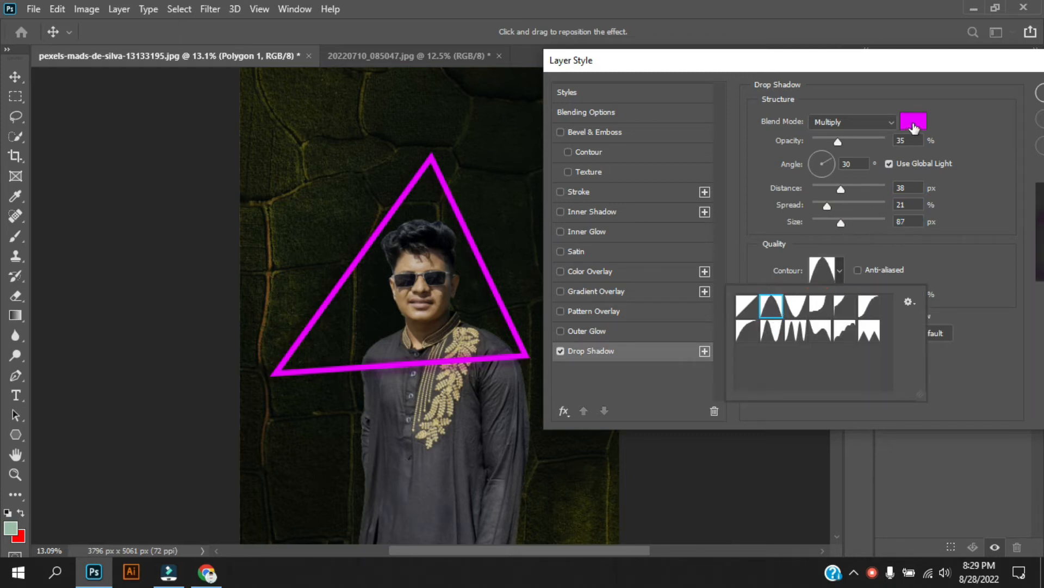
Set the drop shadow to Normal blending at 100% opacity, with distance 0 px, spread 1% and size 152 px.
left_click_drag(837, 143, 890, 141)
left_click(888, 118)
left_click(853, 137)
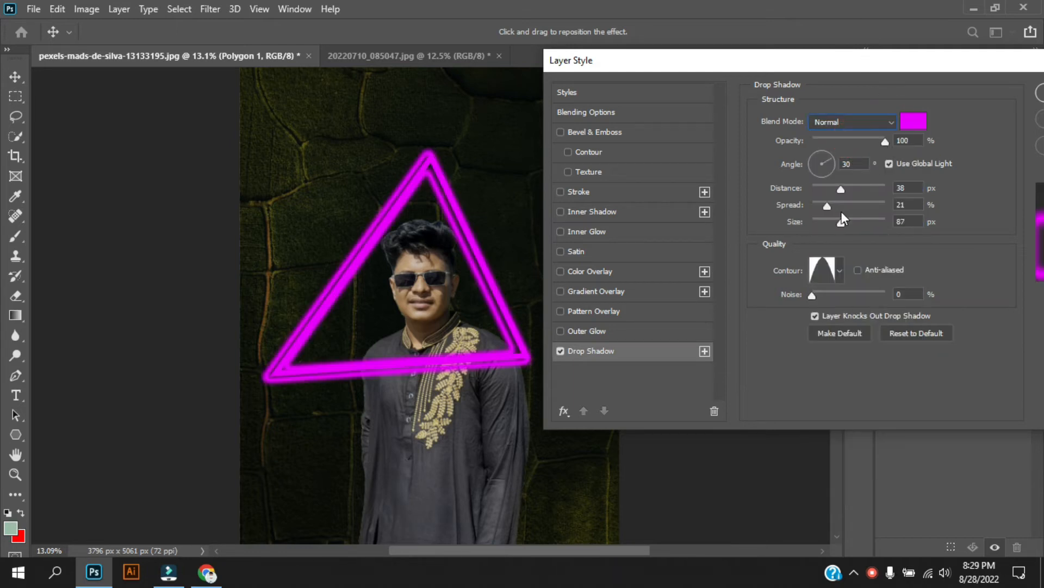
left_click_drag(825, 210, 842, 212)
left_click_drag(841, 221, 790, 194)
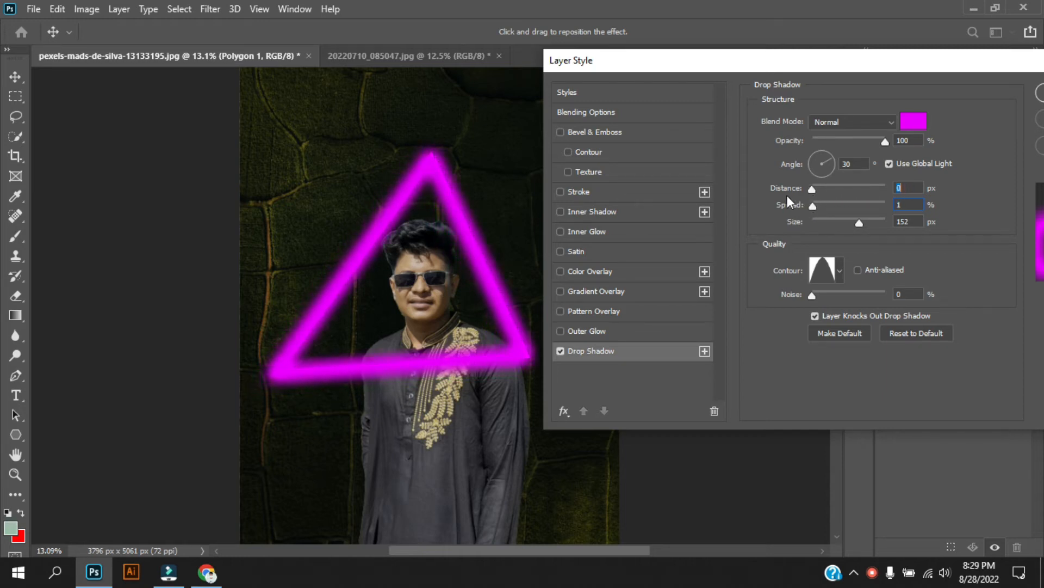
Try the Lighten, Color, Dissolve, Multiply and Darken blend modes on the drop shadow and return it to Normal.
left_click(873, 121)
left_click(836, 243)
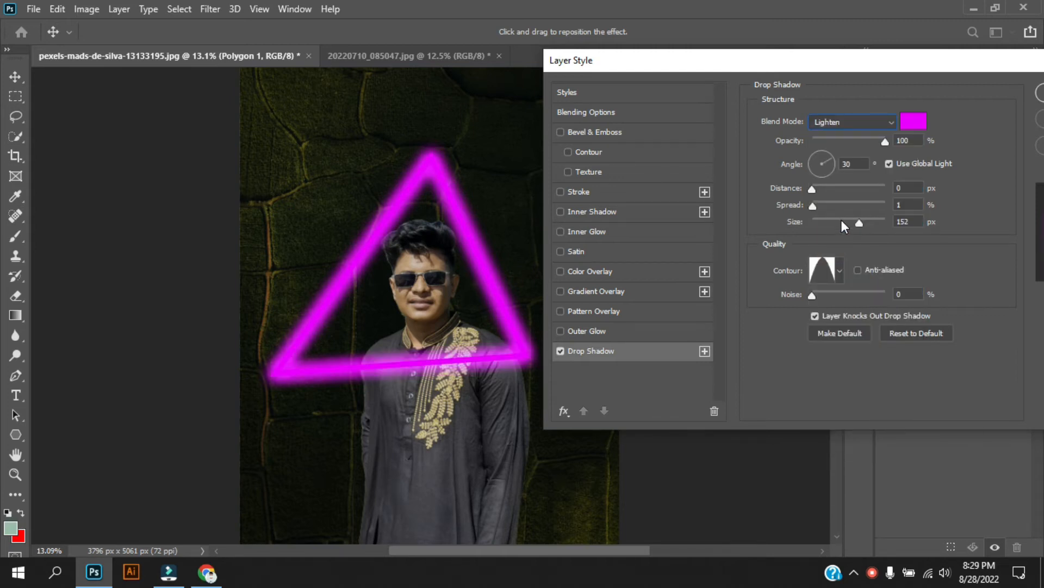
left_click(854, 122)
left_click(822, 480)
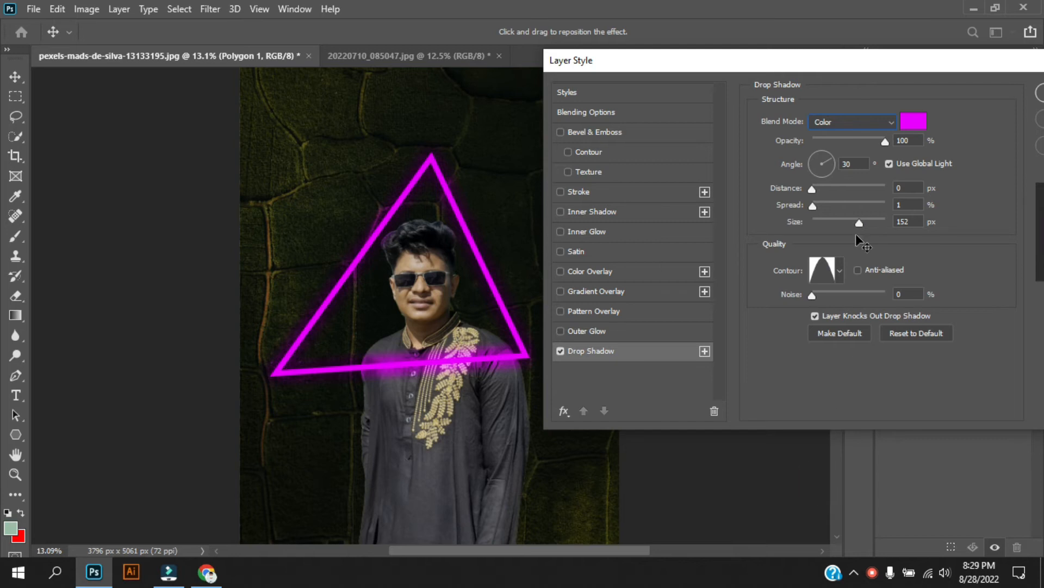
left_click(862, 116)
left_click(861, 143)
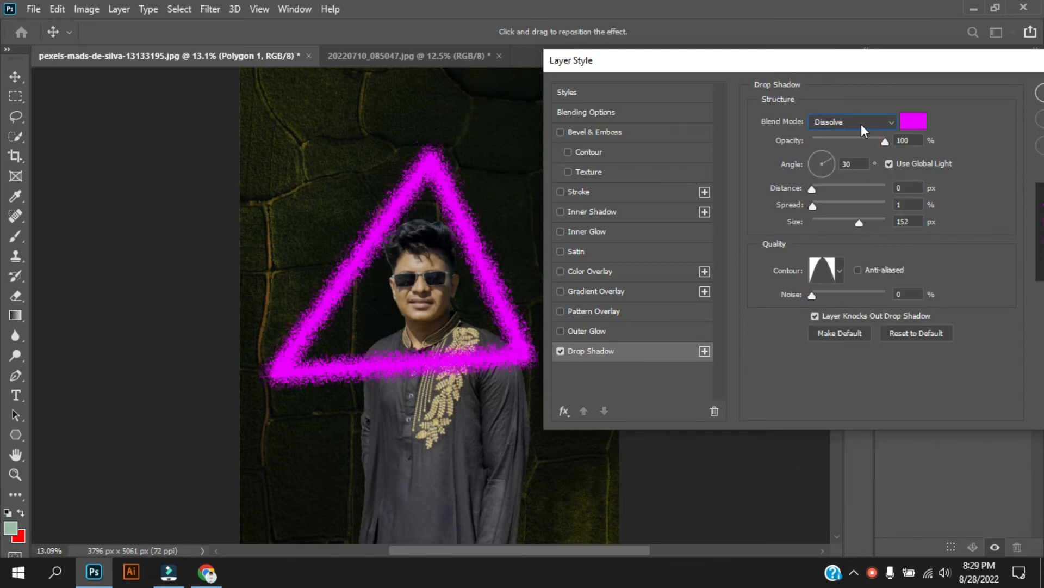
left_click(864, 121)
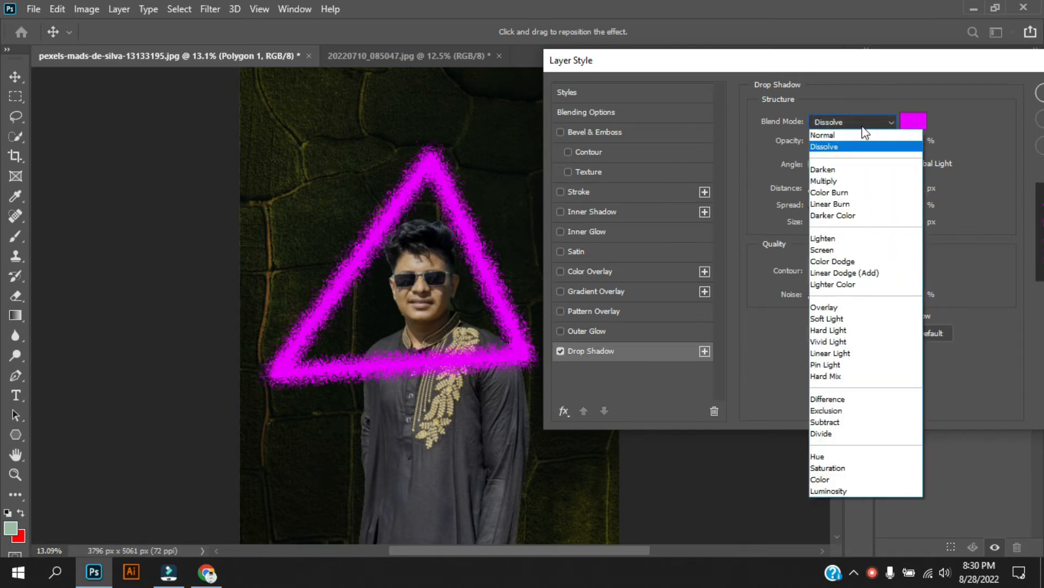
left_click(838, 184)
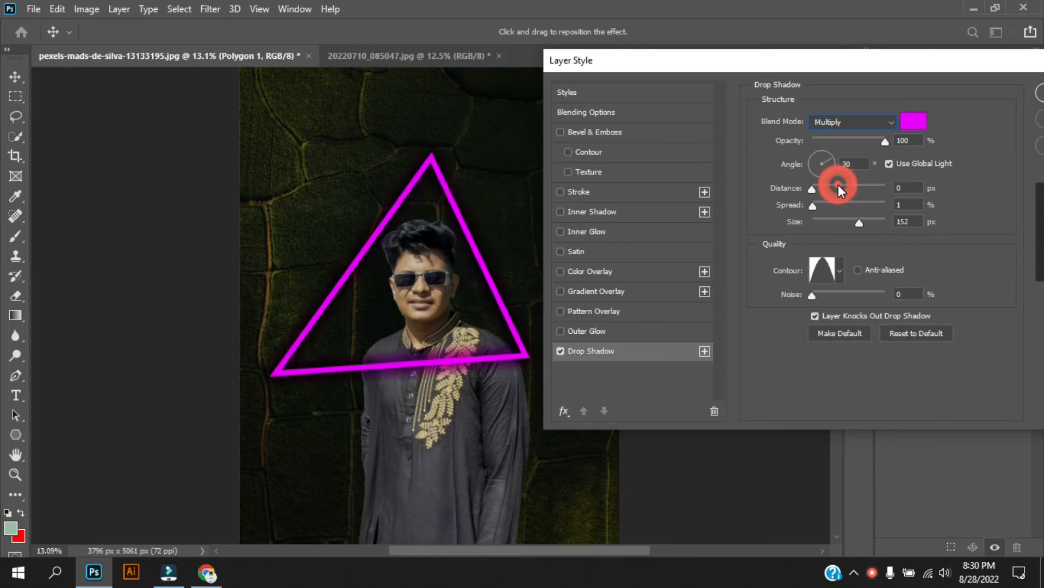
left_click(848, 123)
left_click(845, 166)
left_click(876, 124)
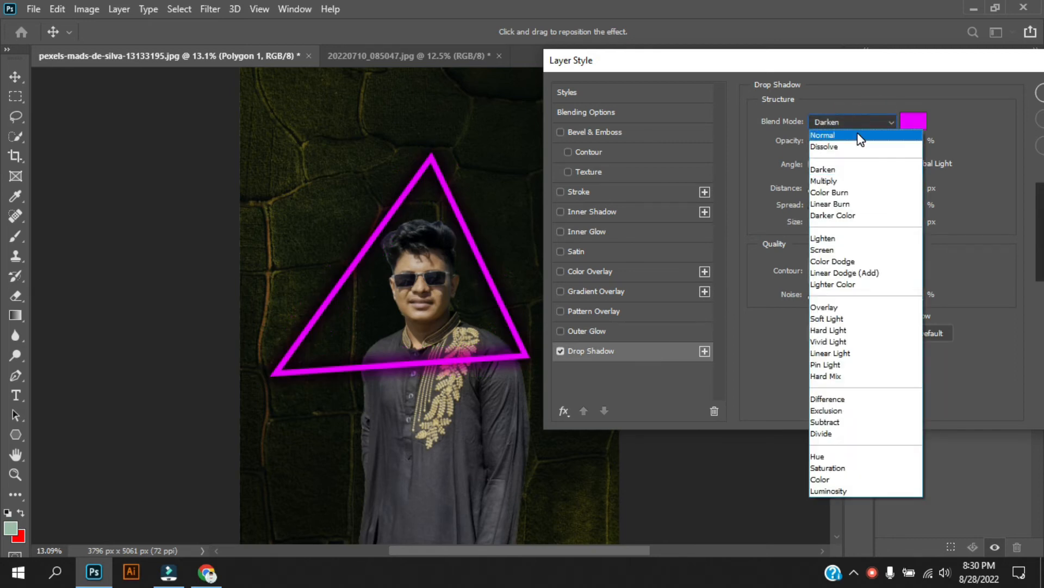
left_click(849, 131)
Add an outer glow to the triangle with 250 px size, 53% opacity and Normal blend mode.
left_click(598, 330)
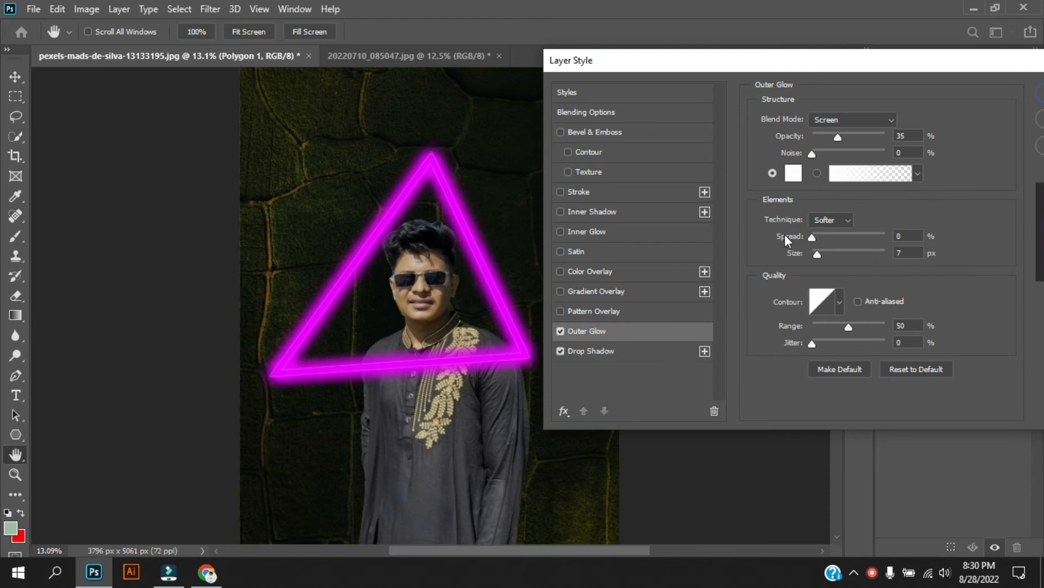
left_click_drag(814, 236, 915, 267)
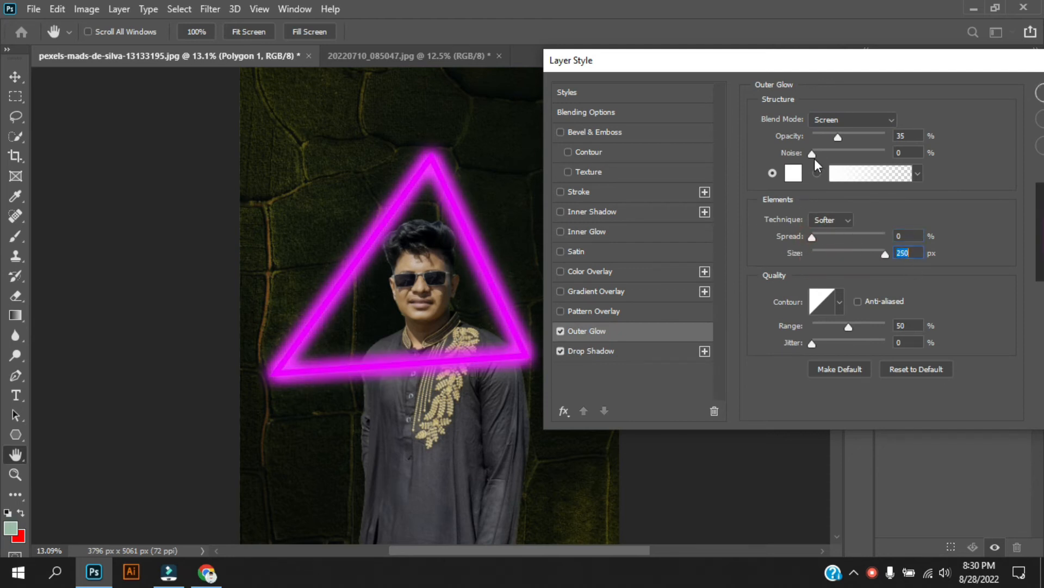
left_click_drag(812, 154, 893, 163)
left_click_drag(828, 171, 852, 151)
left_click(873, 118)
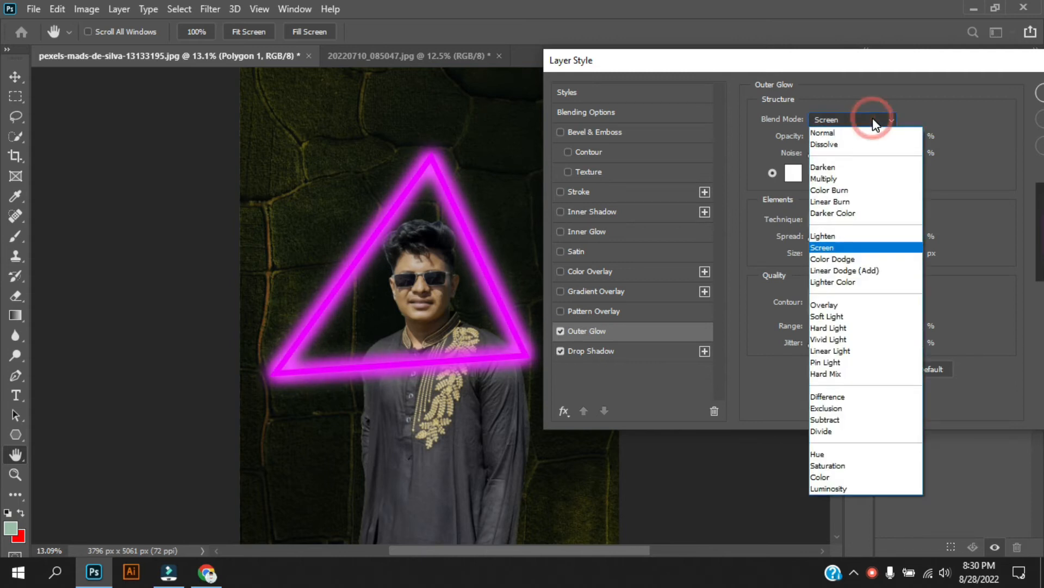
left_click(834, 137)
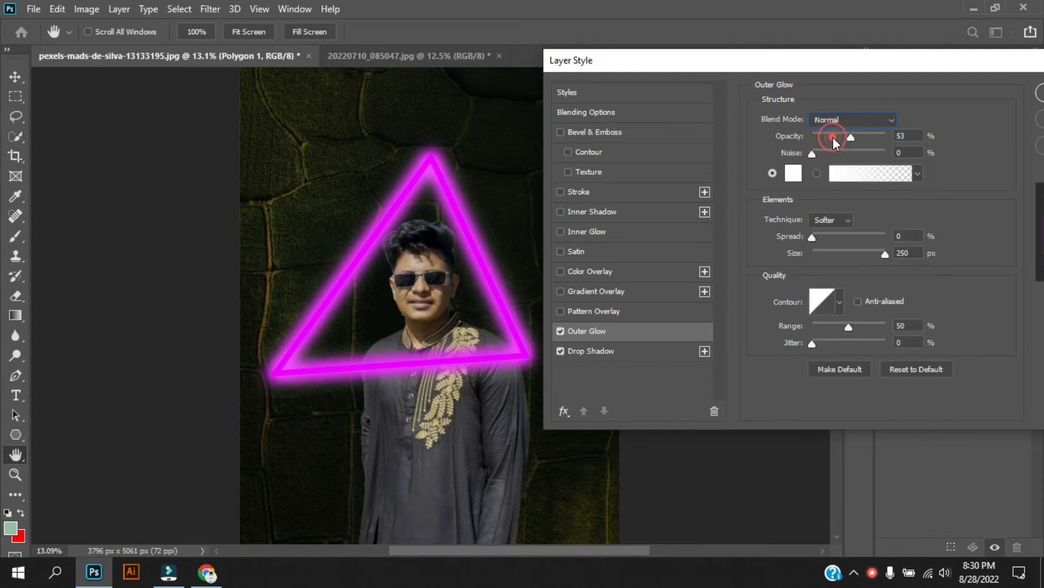
Try the pattern overlay, gradient overlay, color overlay and satin effects on the triangle, switching each one off again.
left_click(588, 311)
left_click(561, 311)
left_click(562, 291)
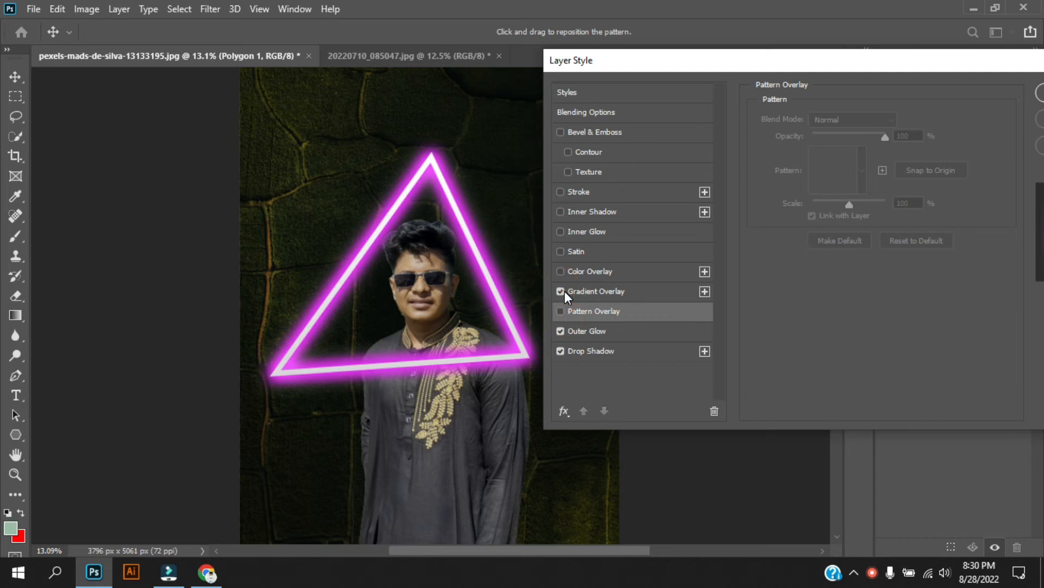
left_click(562, 290)
left_click(561, 270)
left_click(562, 270)
left_click(562, 251)
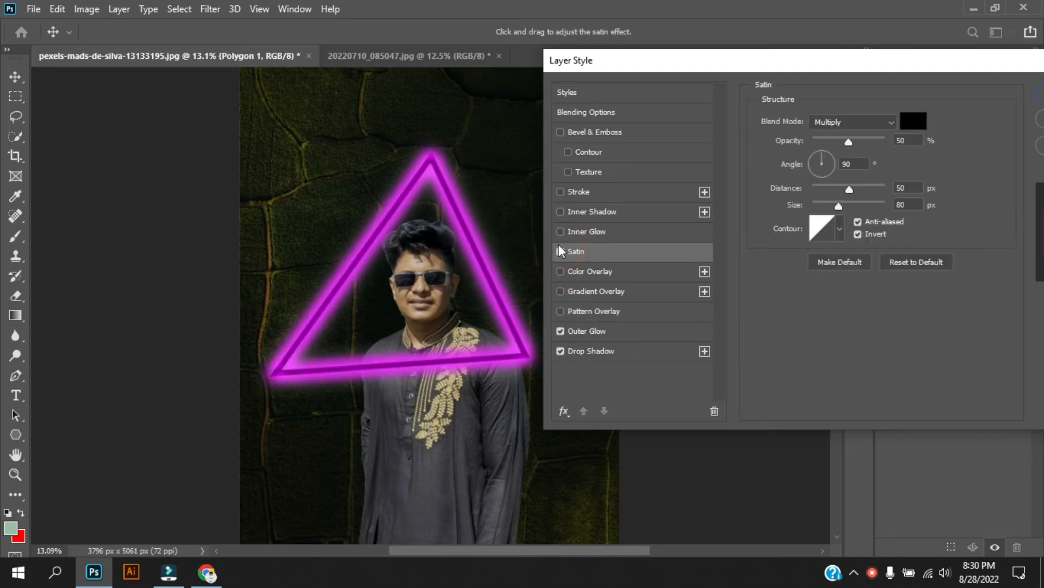
left_click(560, 250)
Try the inner glow, inner shadow and stroke effects on the triangle, switching each one off again.
left_click(559, 231)
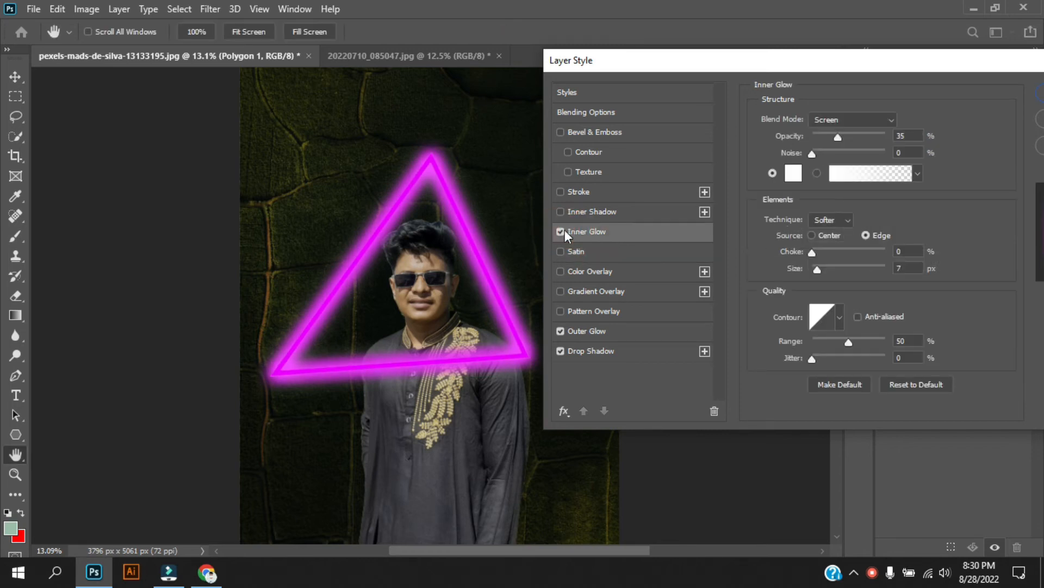
left_click(560, 231)
left_click(561, 212)
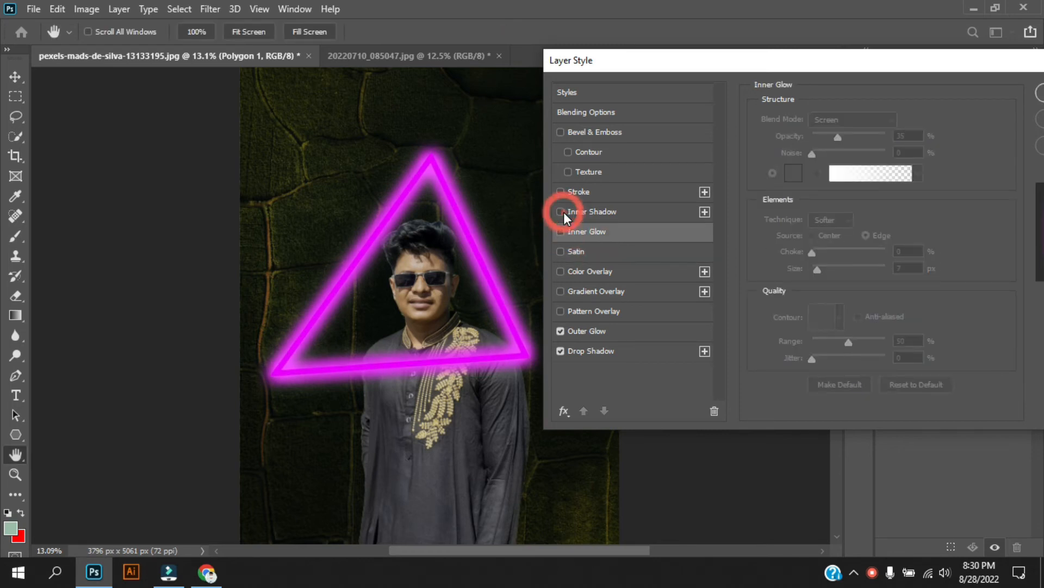
left_click(561, 192)
left_click(560, 191)
Add Bevel & Emboss to the triangle without texture or contour and apply the layer style.
left_click(568, 172)
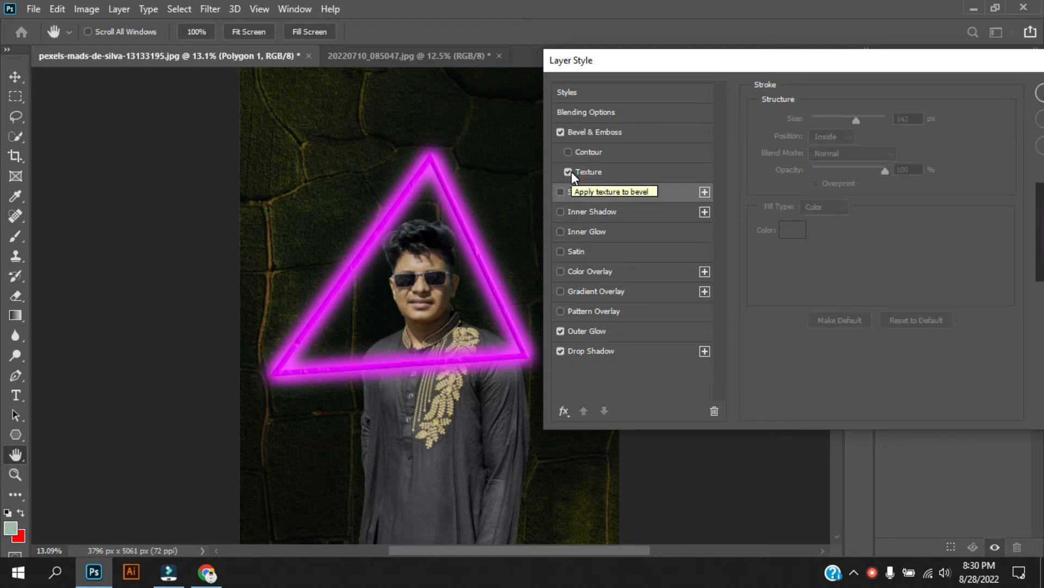
left_click(570, 172)
left_click(569, 152)
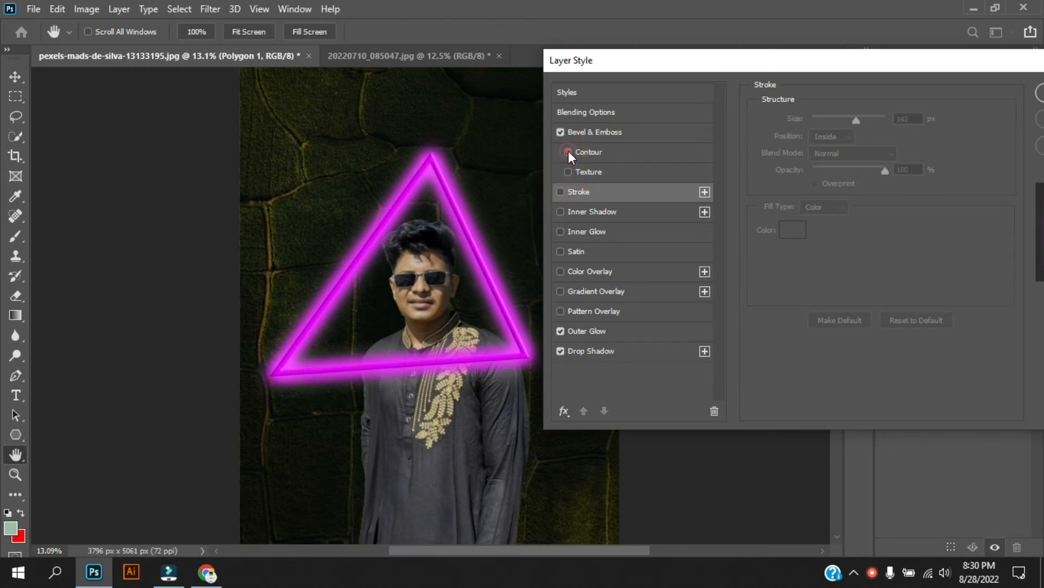
left_click_drag(981, 63, 802, 49)
left_click(905, 83)
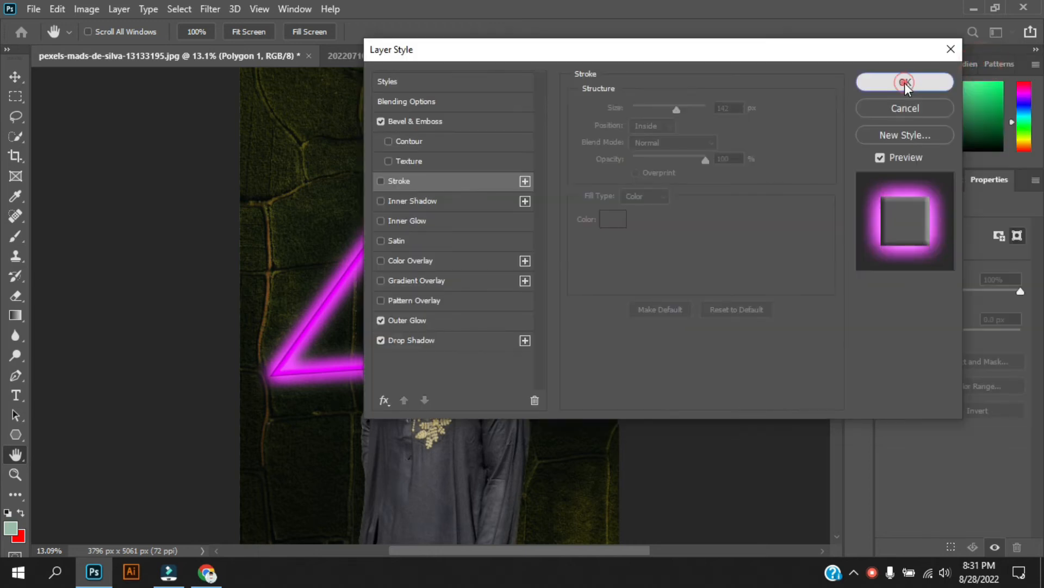
Move the triangle slightly up and place its Polygon 1 layer beneath the man's layer.
mouse_move(486, 267)
left_mouse_down()
mouse_move(488, 234)
mouse_move(487, 247)
left_mouse_up()
scroll(770, 188, "down", 5)
scroll(769, 189, "up", 4)
scroll(769, 189, "down", 4)
scroll(770, 189, "up", 5)
mouse_move(757, 173)
left_mouse_down()
mouse_move(758, 163)
mouse_move(753, 204)
mouse_move(756, 169)
mouse_move(731, 179)
mouse_move(750, 183)
left_mouse_up()
left_click_drag(484, 260, 507, 261)
scroll(501, 364, "down", 2)
scroll(501, 365, "down", 1)
scroll(501, 364, "up", 2)
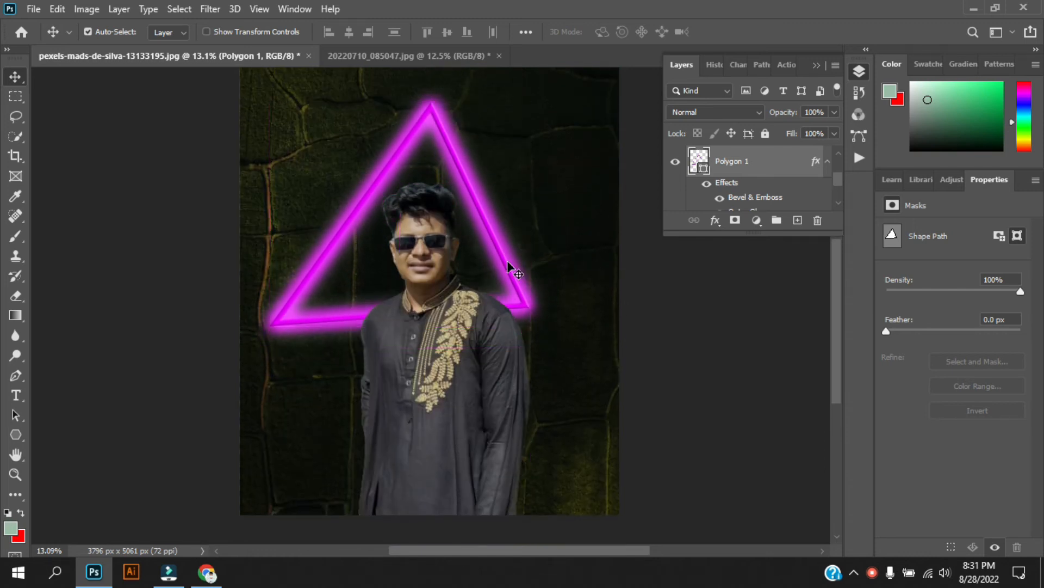
Stretch the triangle to about 109% width and 168% height, rotate it about 5° and reposition it around the man.
key("ctrl+t")
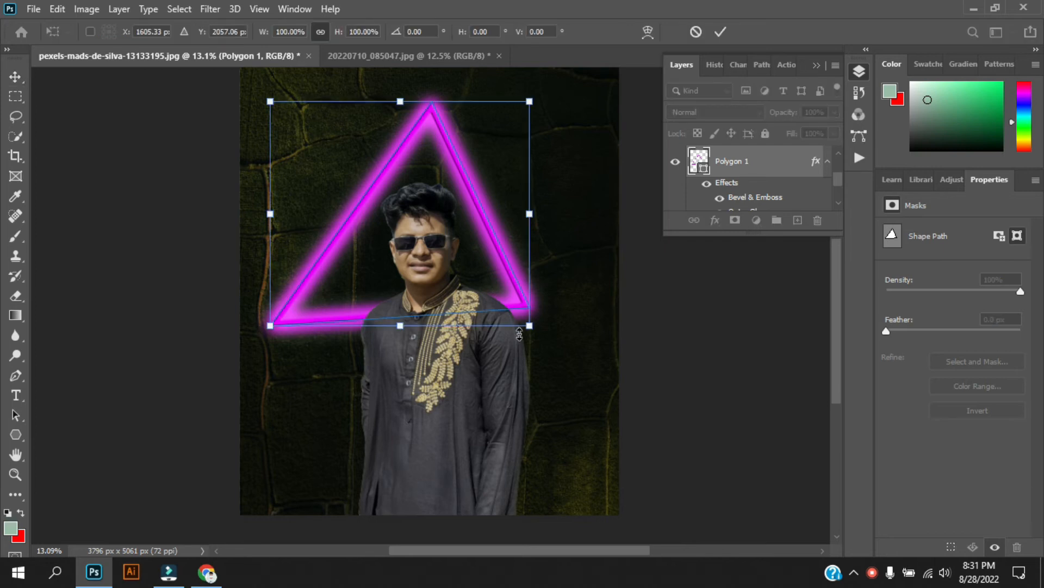
left_click_drag(527, 327, 552, 480)
left_click_drag(541, 402, 539, 367)
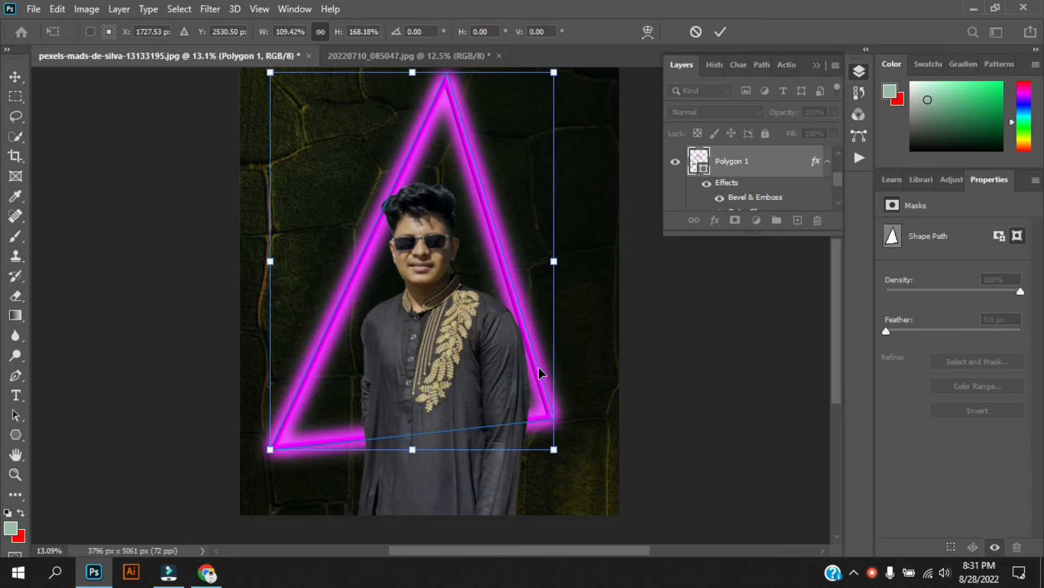
left_click_drag(515, 305, 539, 296)
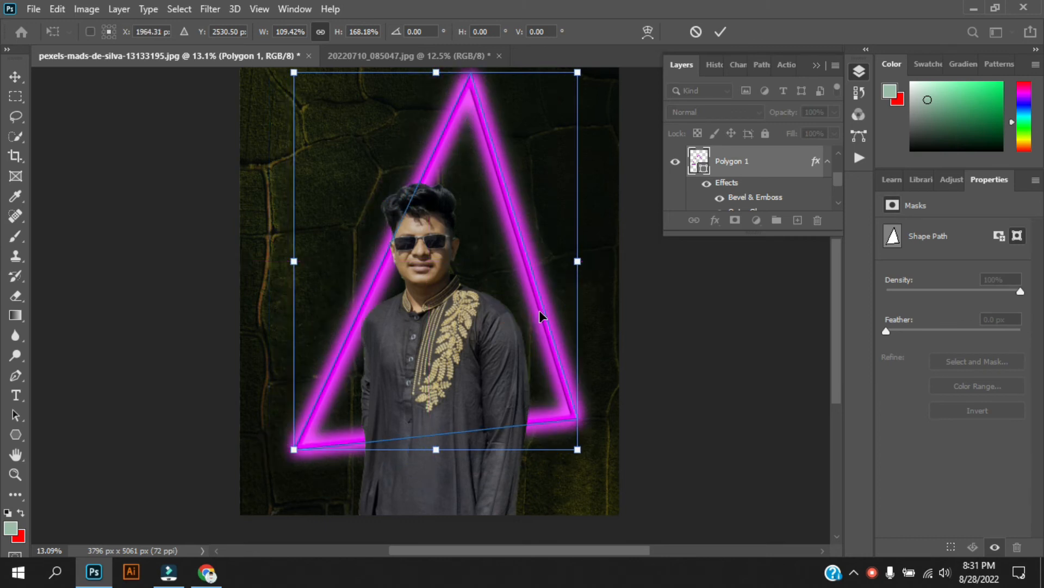
left_click_drag(587, 468, 544, 403)
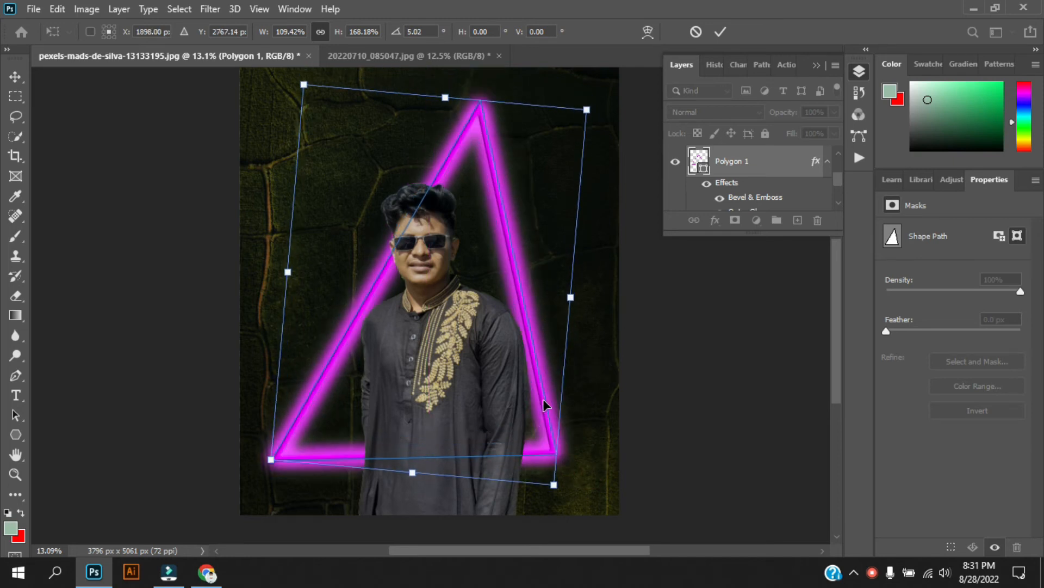
left_click(15, 76)
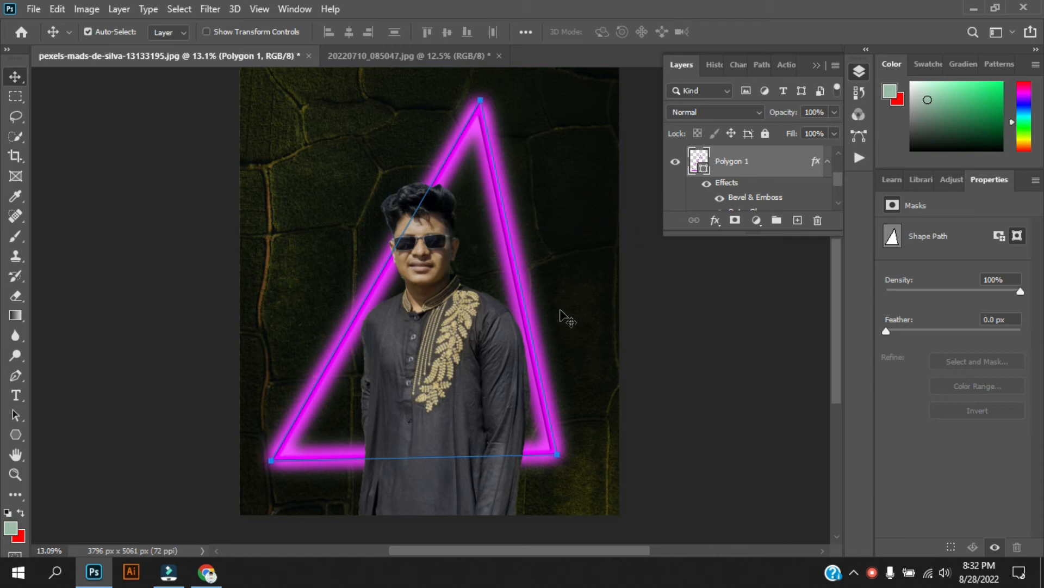
Compare the image with the triangle hidden and shown, and enlarge the layer list to fit every layer.
left_click(676, 163)
left_click(675, 162)
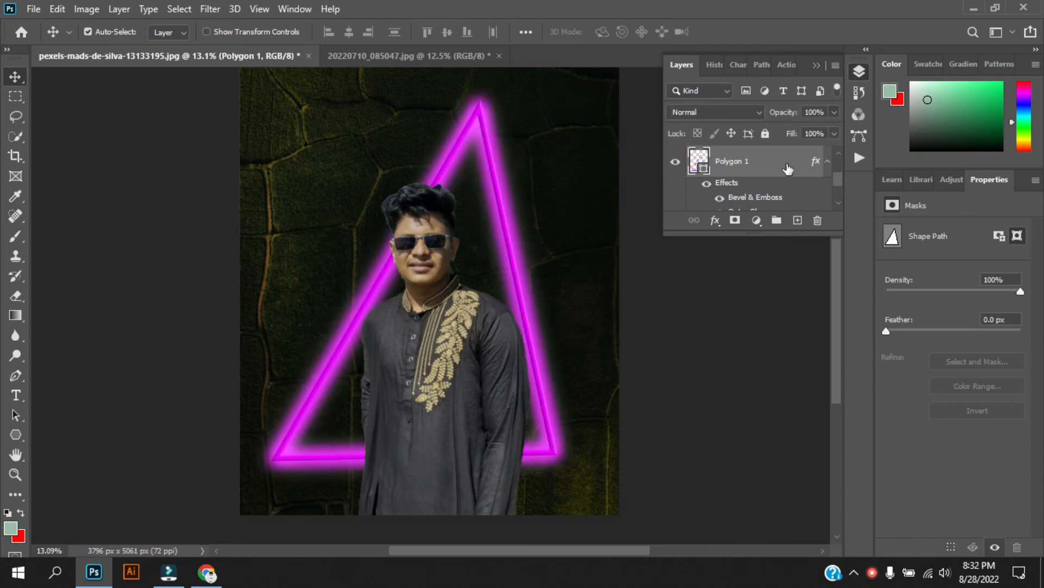
scroll(796, 174, "down", 3)
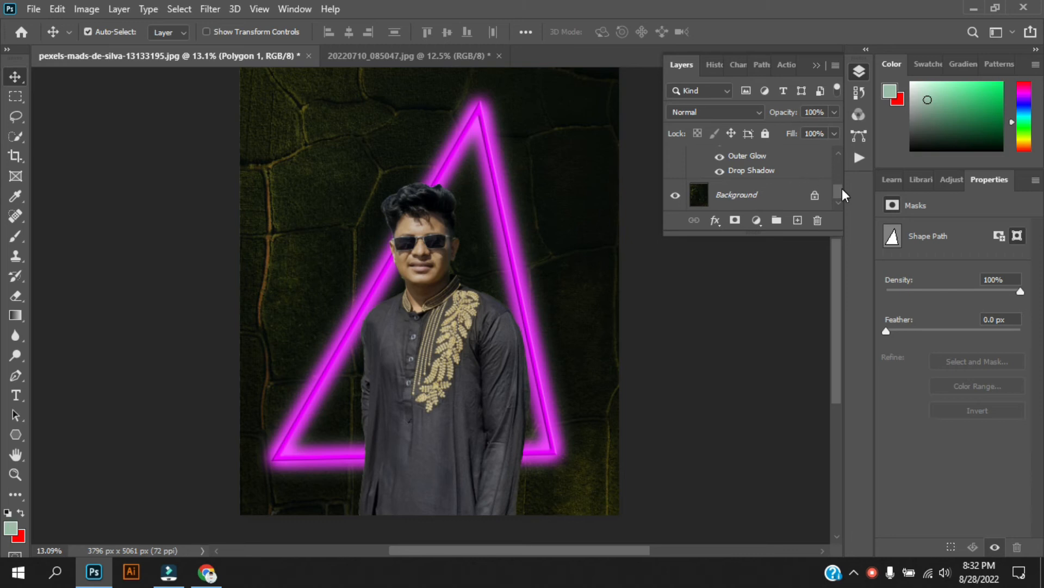
left_click_drag(838, 191, 844, 175)
left_click_drag(781, 233, 799, 365)
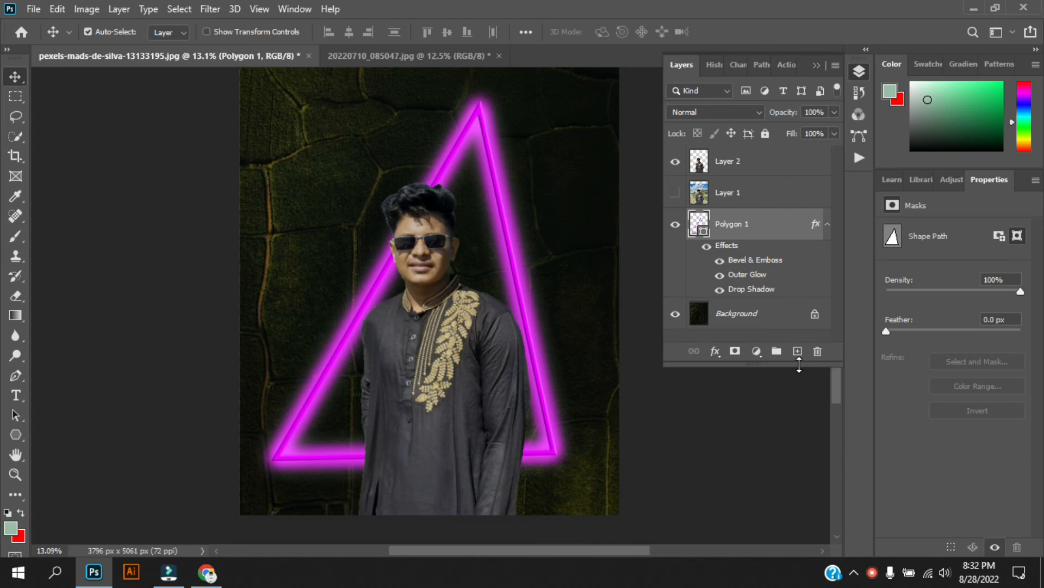
Duplicate Layer 2 and lasso a freehand selection around the man's lower body and the sleeve beside the embroidery.
left_click(763, 160)
key("ctrl+j")
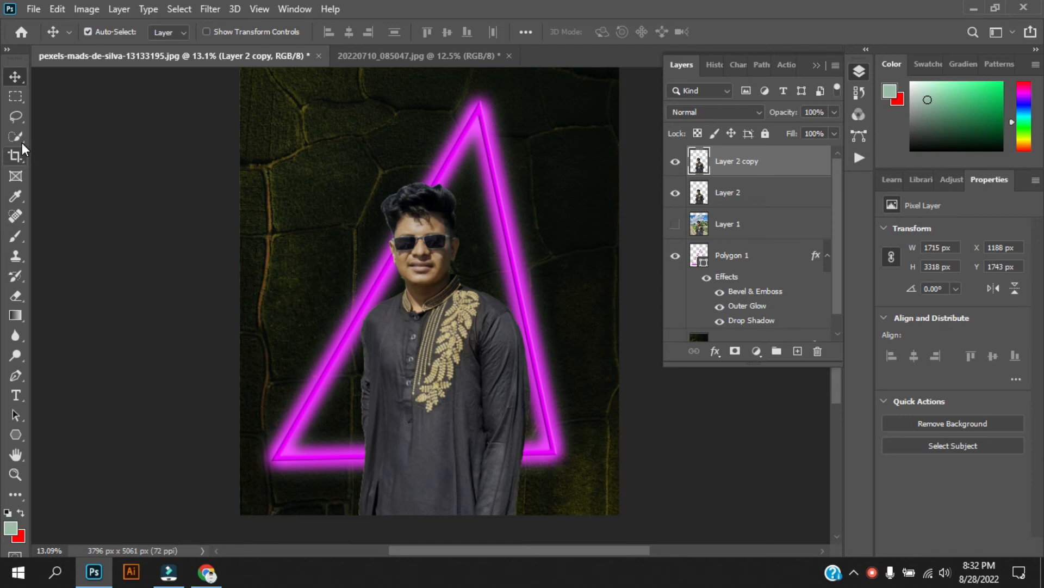
left_click(16, 115)
mouse_move(331, 406)
left_mouse_down()
mouse_move(343, 415)
mouse_move(494, 411)
mouse_move(497, 288)
mouse_move(560, 302)
mouse_move(588, 463)
mouse_move(468, 531)
mouse_move(330, 498)
mouse_move(383, 527)
mouse_move(340, 465)
mouse_move(349, 411)
left_mouse_up()
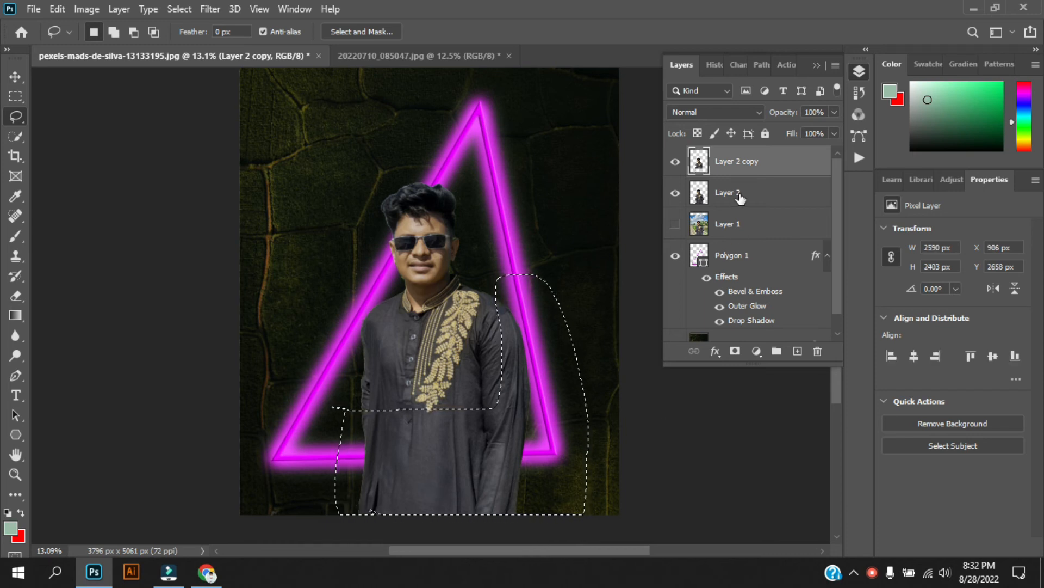
Move Layer 2 above its copy and place the Polygon 1 layer between the two.
left_click_drag(741, 197, 740, 163)
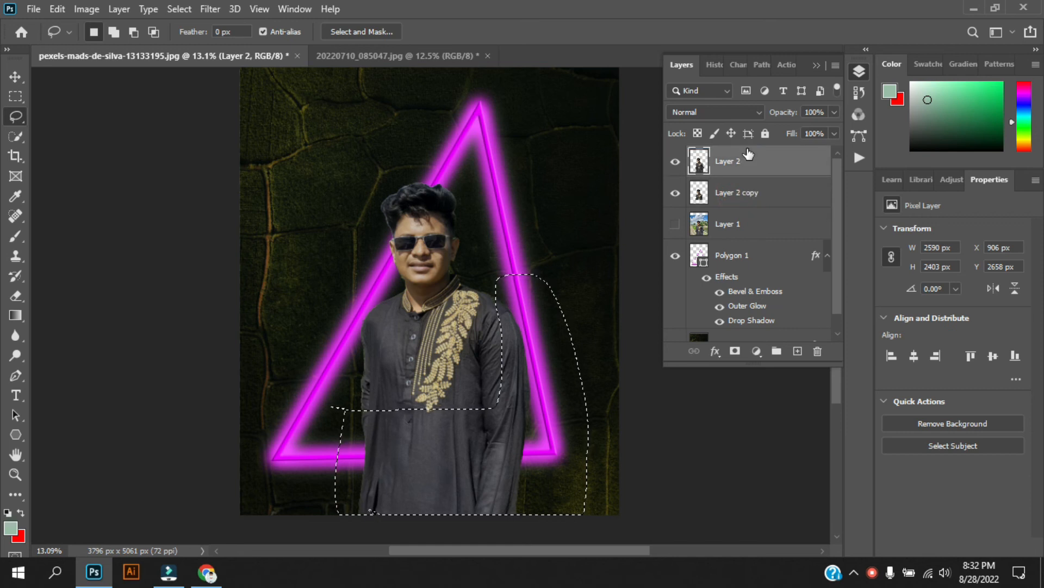
left_click_drag(754, 264, 757, 188)
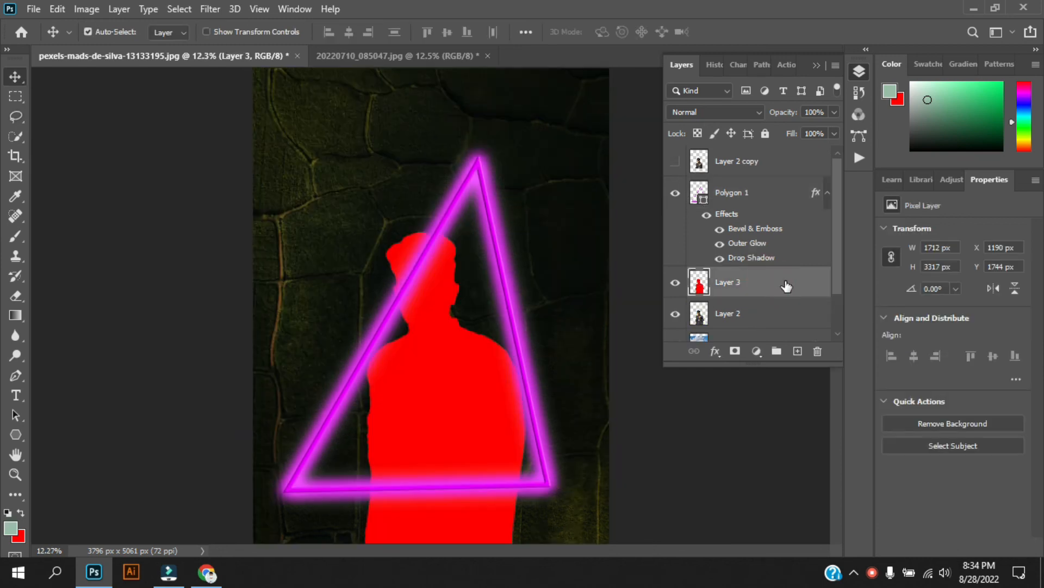
Give the red silhouette on Layer 3 a magenta drop shadow with Normal blending, 100% opacity and 152 px size, without a stroke.
double_click(787, 285)
mouse_move(592, 55)
left_mouse_down()
mouse_move(844, 103)
mouse_move(867, 93)
left_mouse_up()
left_click(691, 217)
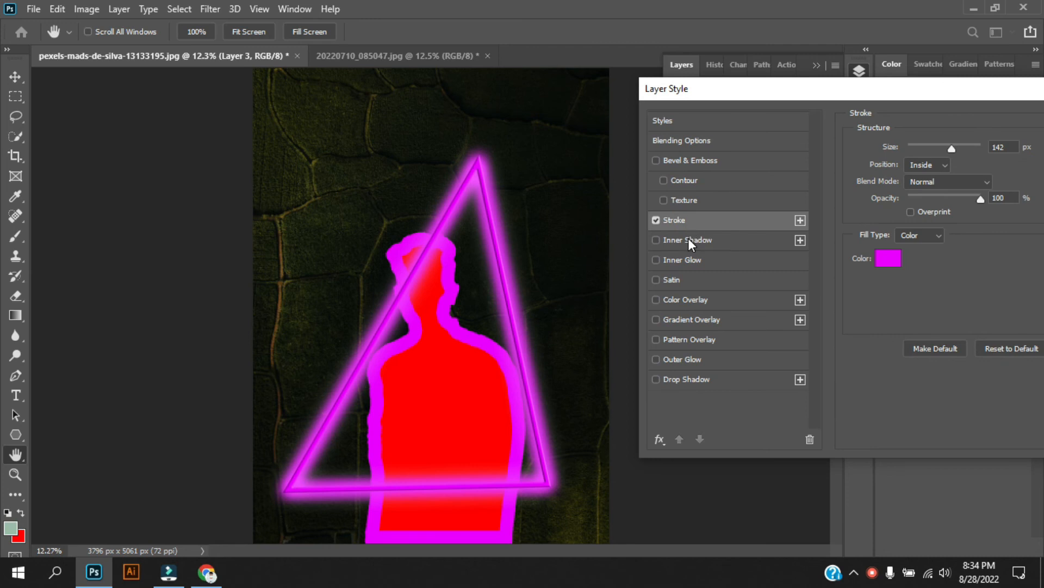
left_click(656, 220)
left_click(696, 381)
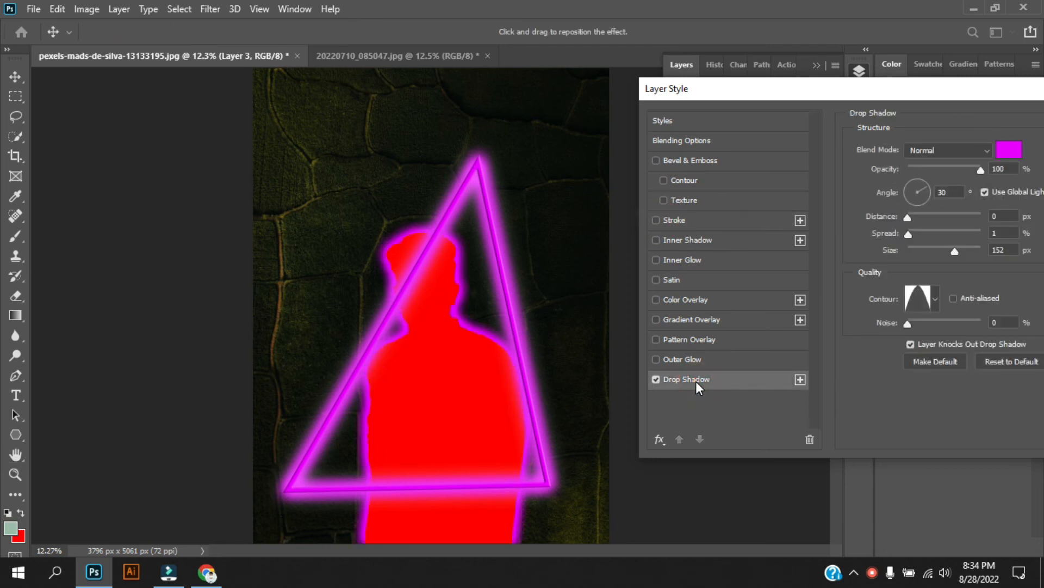
left_click_drag(935, 90, 746, 103)
left_click(985, 130)
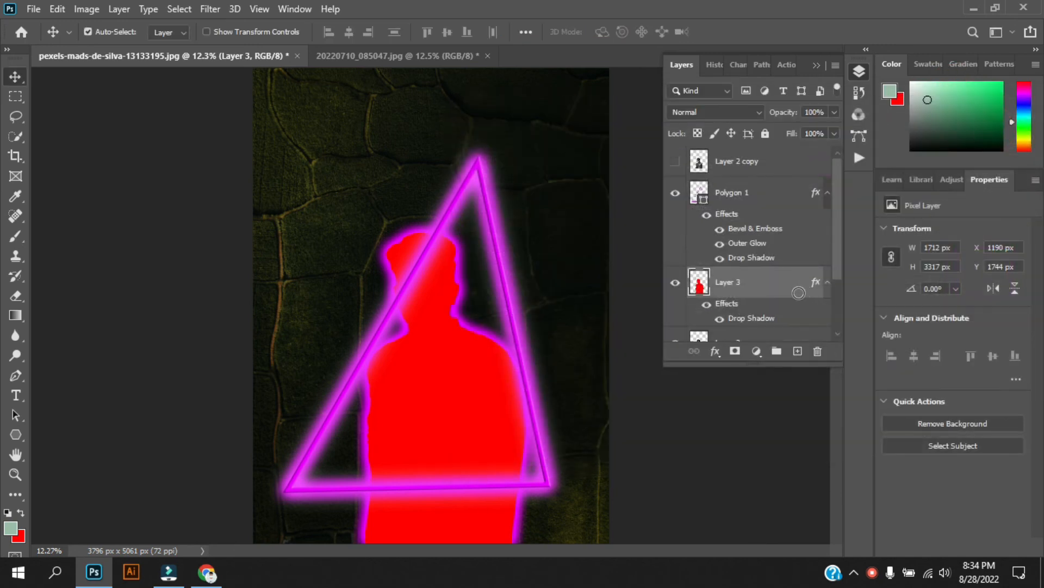
Show Layer 2 copy and move the red silhouette Layer 3 beneath Layer 2.
left_click(676, 161)
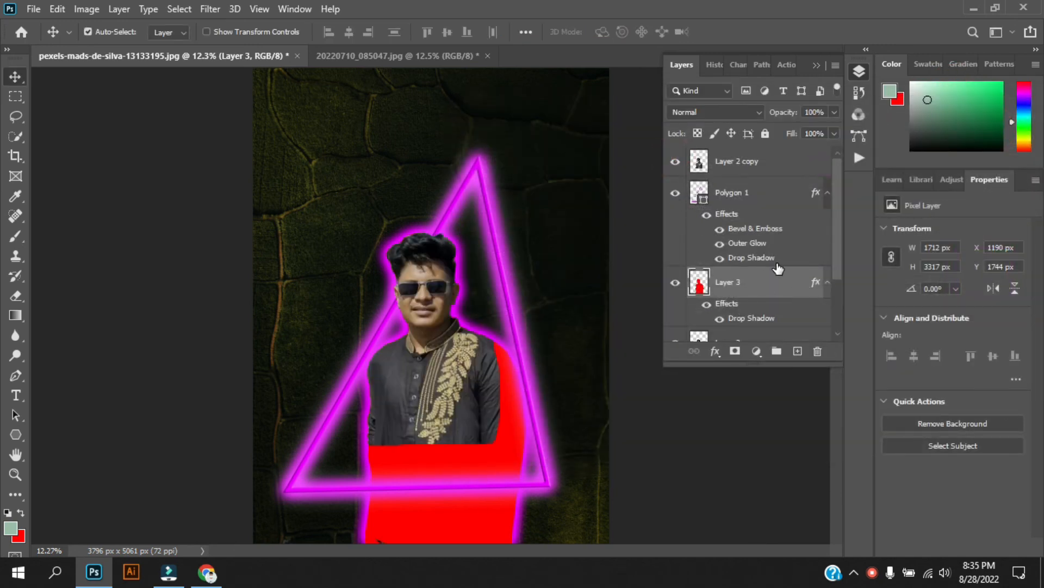
scroll(778, 268, "down", 1)
left_click_drag(769, 266, 768, 326)
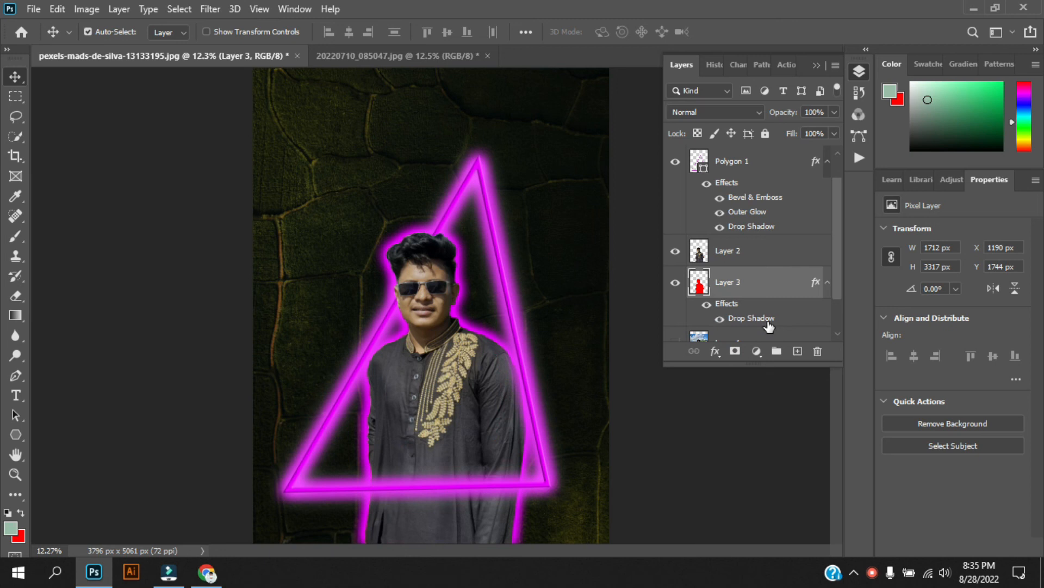
Hide and show the Polygon 1 layer repeatedly to compare the composition with and without it.
left_click(677, 162)
left_click(676, 162)
left_click(677, 163)
left_click(676, 163)
left_click(676, 163)
left_click(676, 162)
Duplicate the red silhouette Layer 3 with its drop shadow and move the copy to the top of the layer stack.
left_click(770, 289)
key("ctrl+j")
left_click_drag(770, 289, 792, 161)
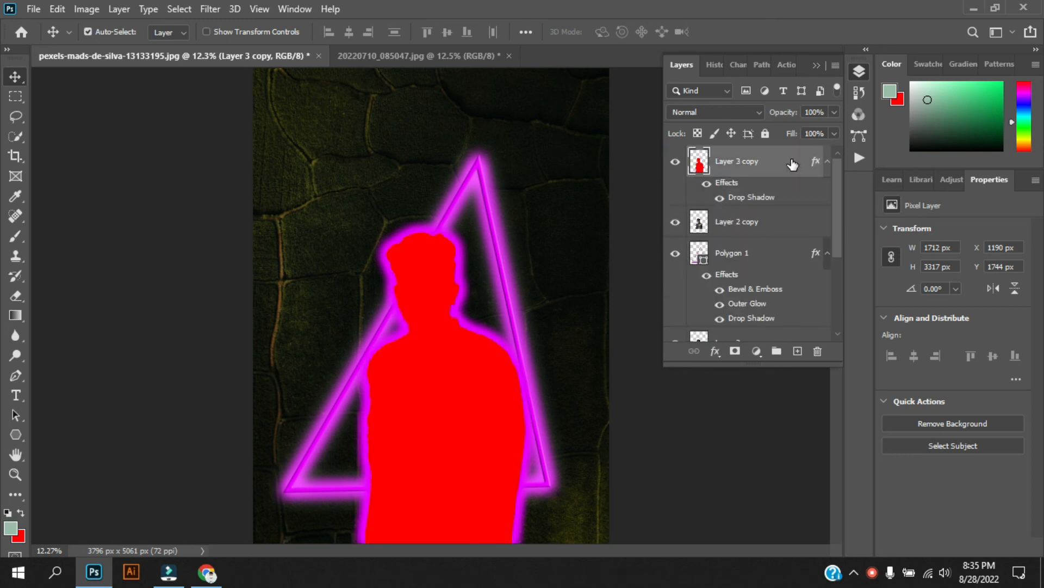
Set Layer 3 copy to the Darken blend mode with 37% fill.
left_click(740, 113)
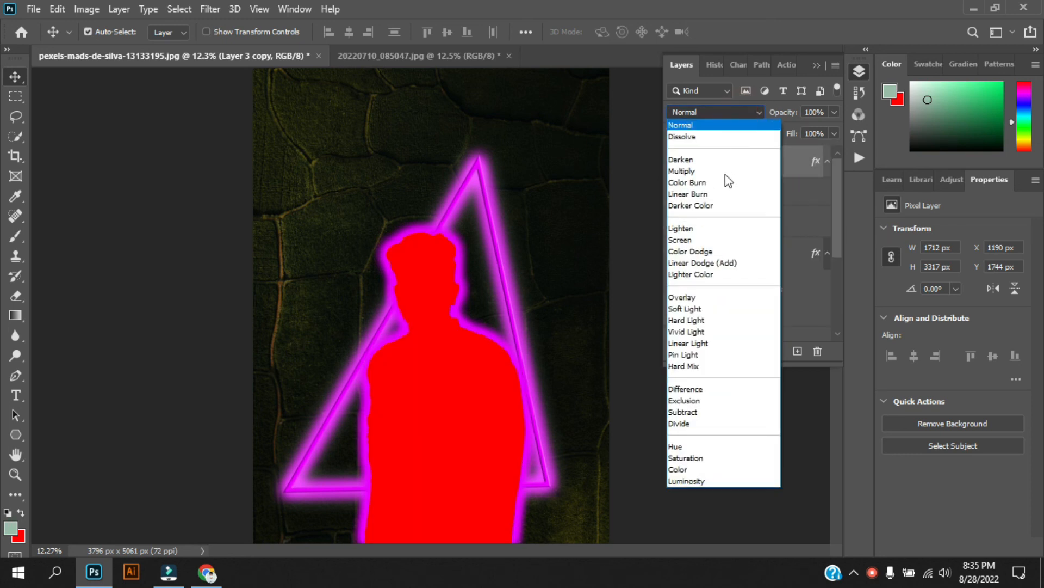
left_click(685, 159)
left_click(834, 133)
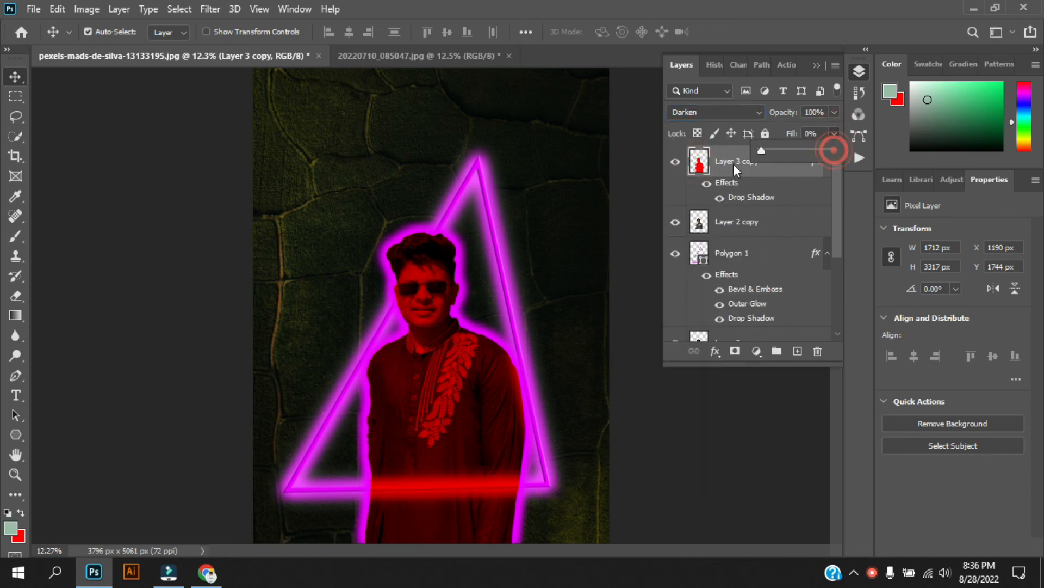
left_click_drag(762, 151, 790, 150)
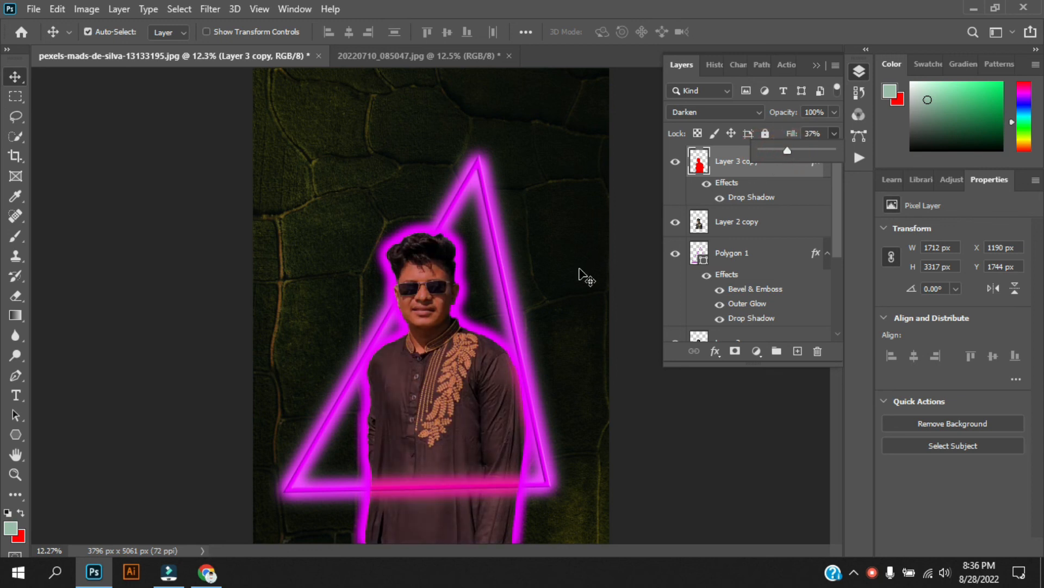
left_click(599, 263)
left_click(757, 157)
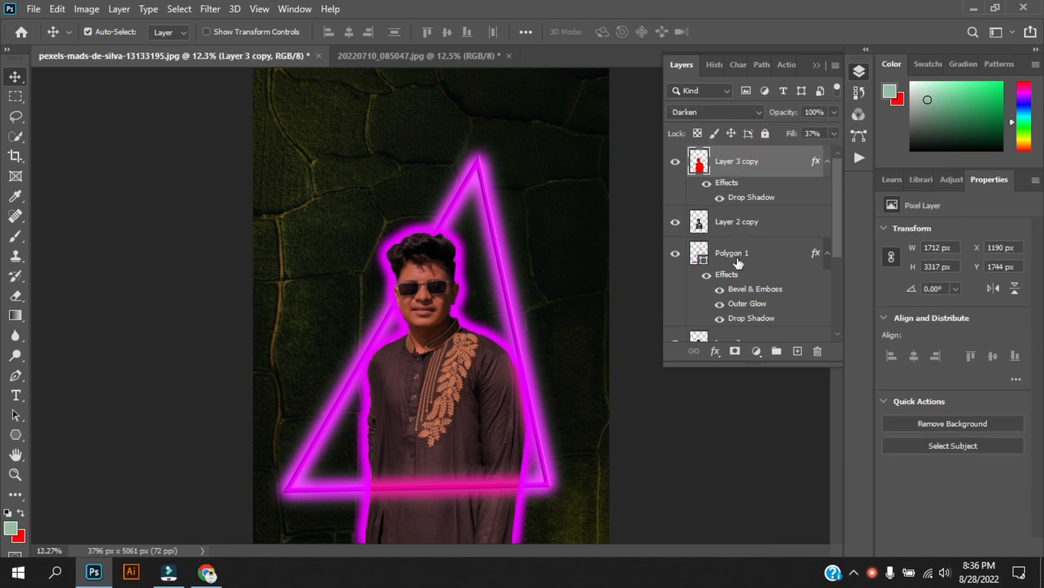
Shift the neon triangle slightly to the left behind the man and try moving its layer further down the stack.
left_click(514, 312)
scroll(813, 282, "down", 3)
scroll(814, 281, "up", 3)
mouse_move(487, 196)
left_mouse_down()
mouse_move(482, 178)
mouse_move(343, 155)
mouse_move(248, 154)
mouse_move(509, 174)
mouse_move(482, 204)
mouse_move(476, 252)
mouse_move(491, 200)
mouse_move(469, 181)
mouse_move(476, 190)
left_mouse_up()
mouse_move(765, 256)
left_mouse_down()
mouse_move(767, 216)
mouse_move(759, 319)
left_mouse_up()
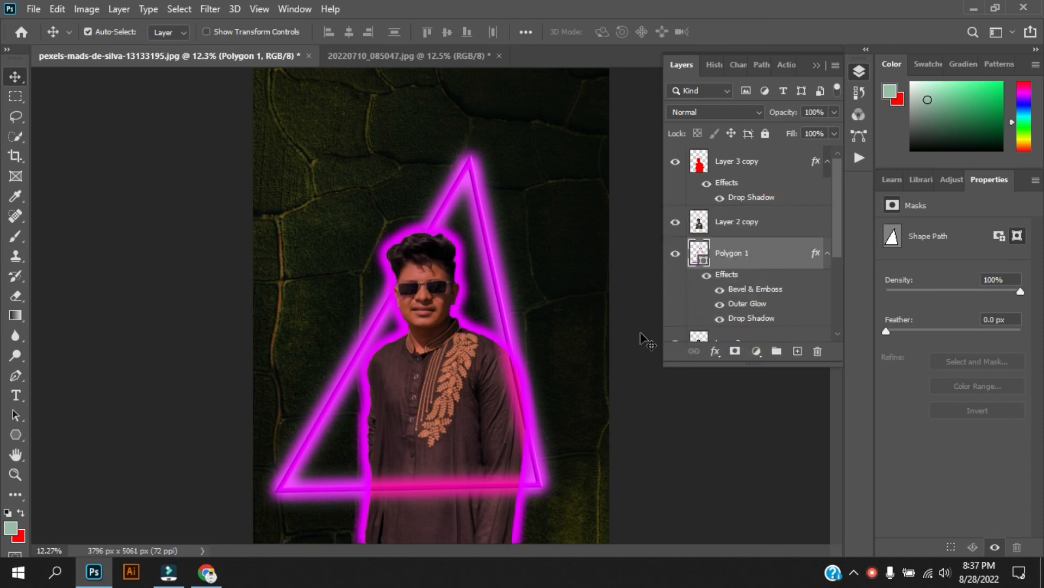